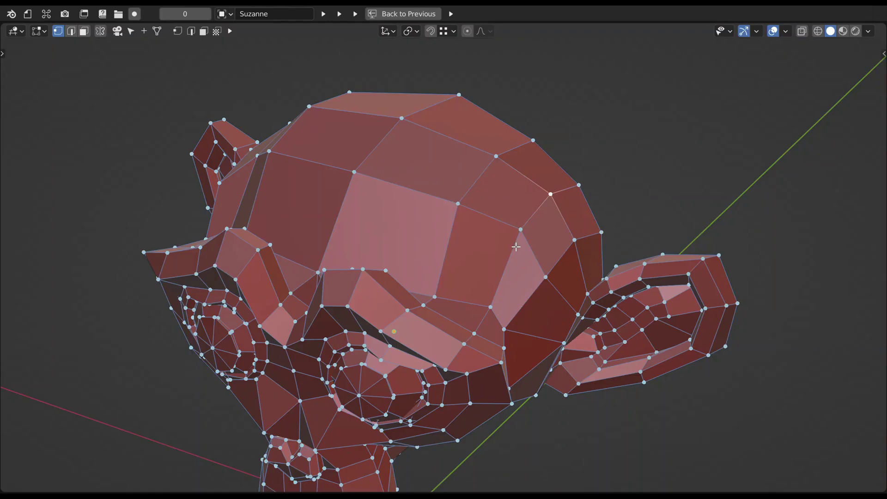
Remove three edges on Suzanne's head to merge its faces, then connect a new edge path across it
{"action": "left_click", "coordinate": [517, 247]}
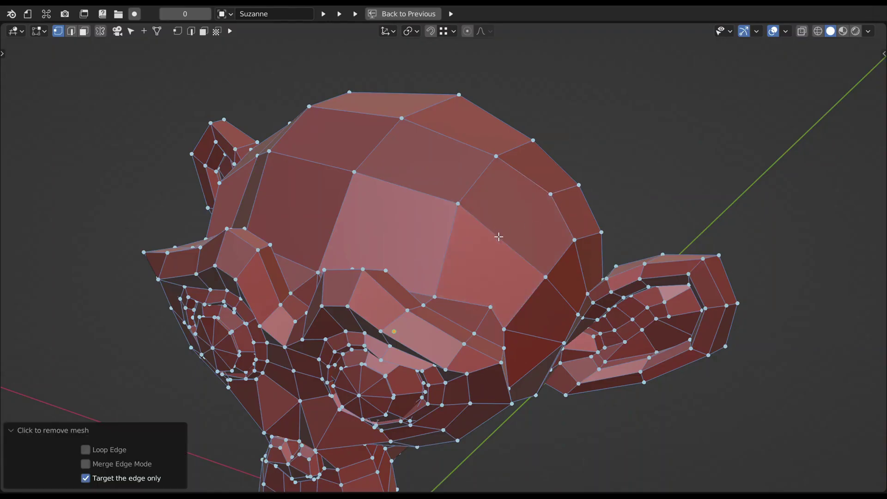
{"action": "left_click", "coordinate": [499, 237]}
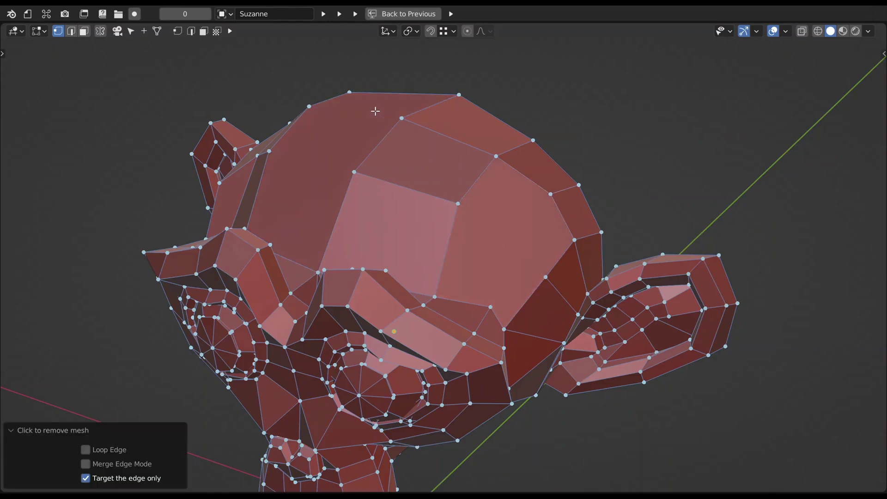
{"action": "left_click", "coordinate": [432, 190]}
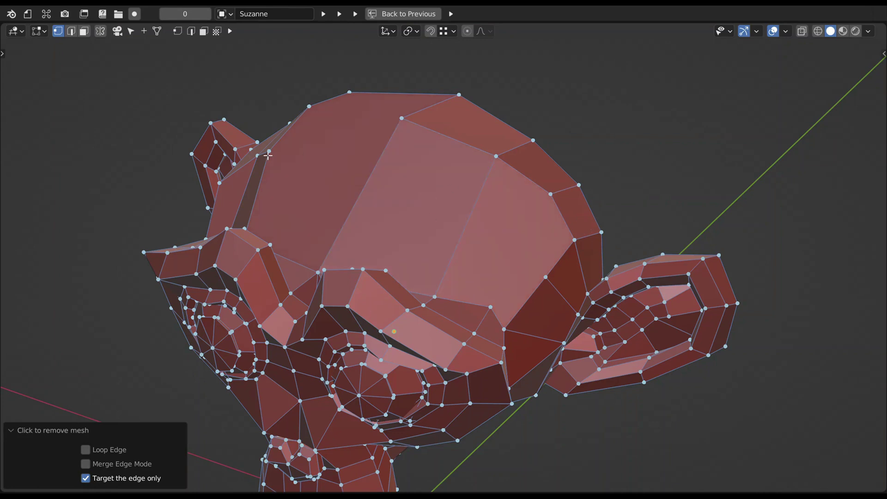
{"action": "middle_click_drag", "start_coordinate": [545, 263], "coordinate": [548, 283]}
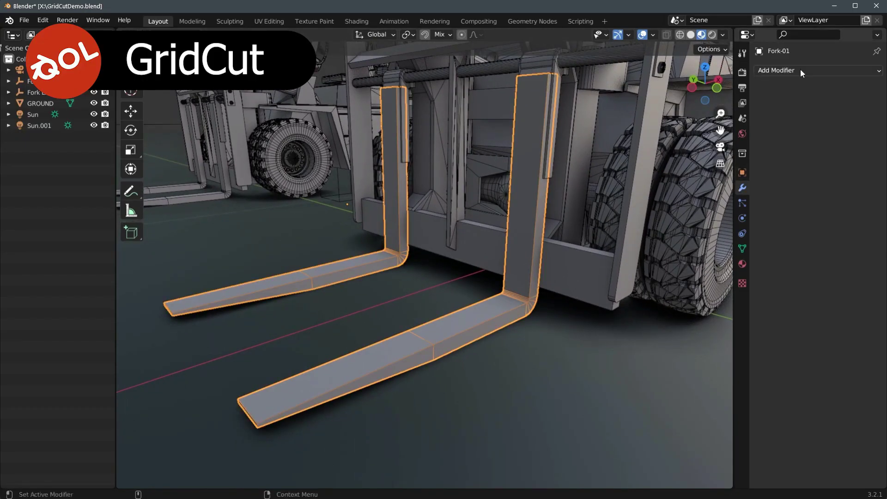
Add a Displace modifier to the forks, select same-vertex-count tyres, and drop objects to the ground
{"action": "left_click", "coordinate": [800, 69]}
{"action": "left_click", "coordinate": [720, 250]}
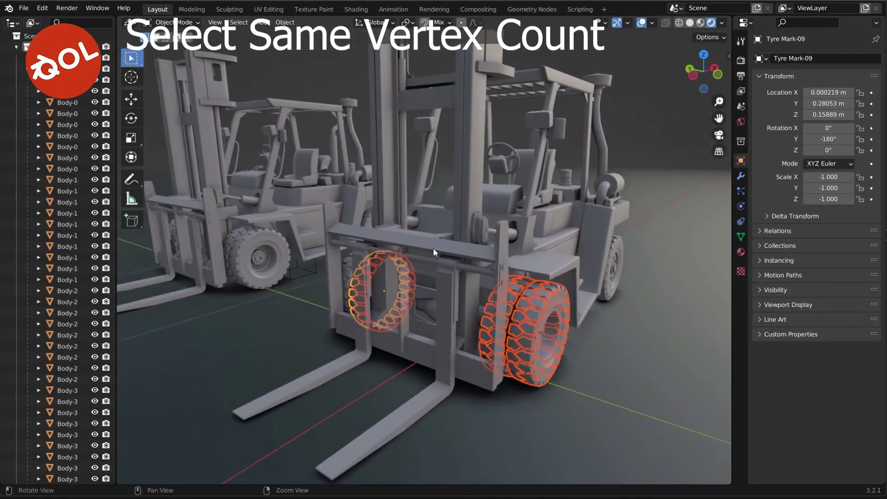
{"action": "left_click", "coordinate": [239, 22]}
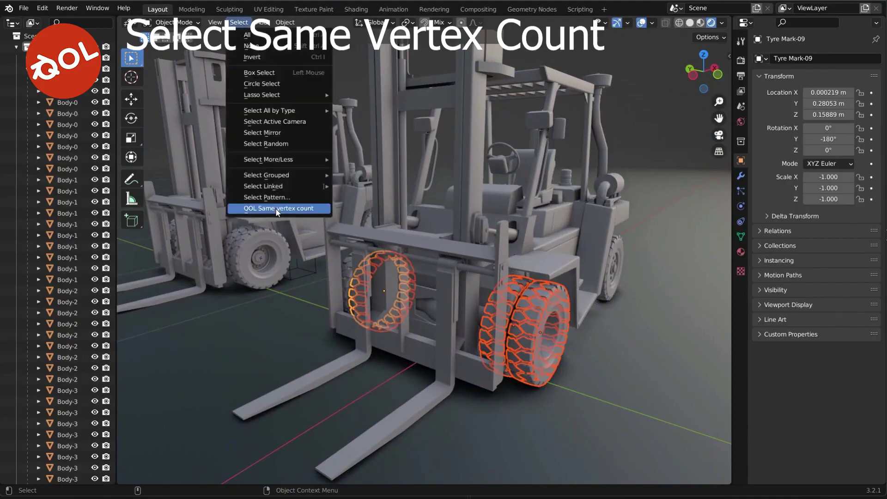
{"action": "left_click", "coordinate": [276, 209]}
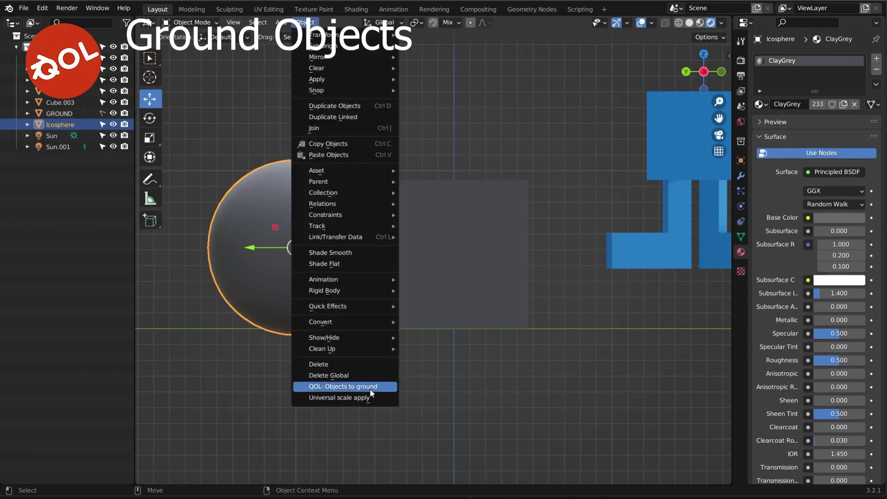
{"action": "left_click", "coordinate": [369, 388]}
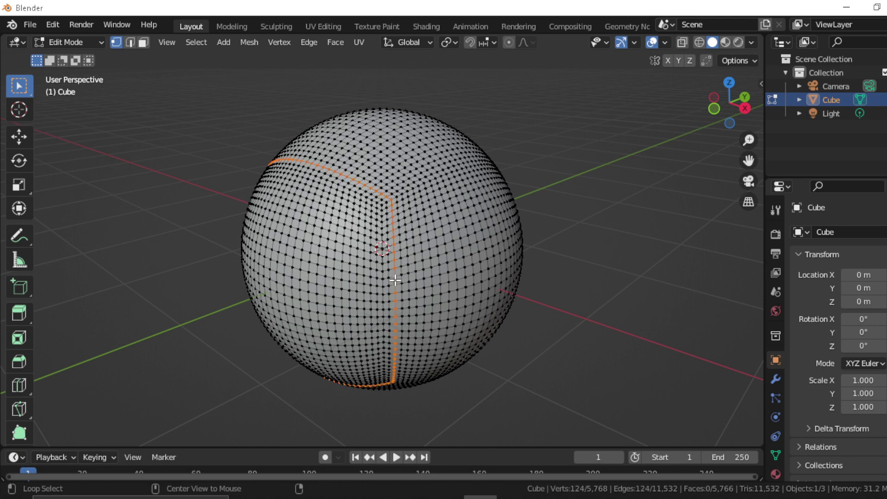
Select the contiguous edge run along the sphere with Angle set to 42
{"action": "scroll", "coordinate": [376, 183], "scroll_direction": "up", "scroll_amount": 3}
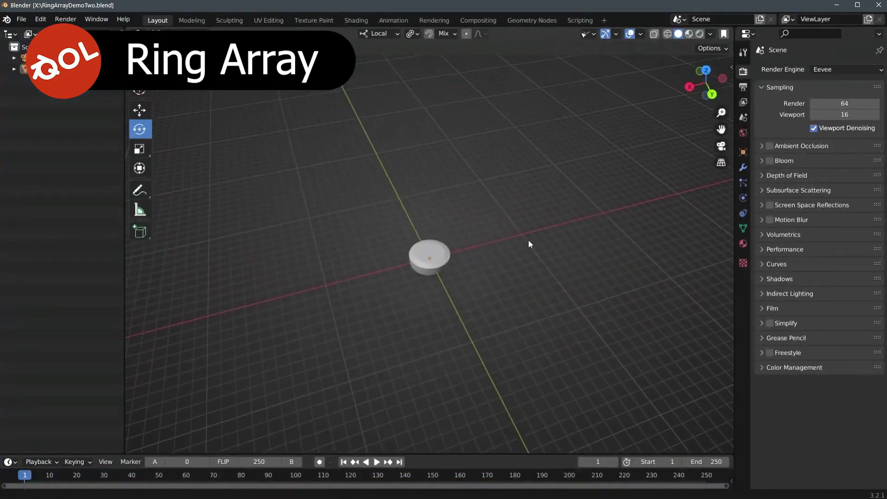
Give the cylinder an Array modifier followed by a Curve modifier
{"action": "left_click", "coordinate": [430, 257]}
{"action": "left_click", "coordinate": [743, 167]}
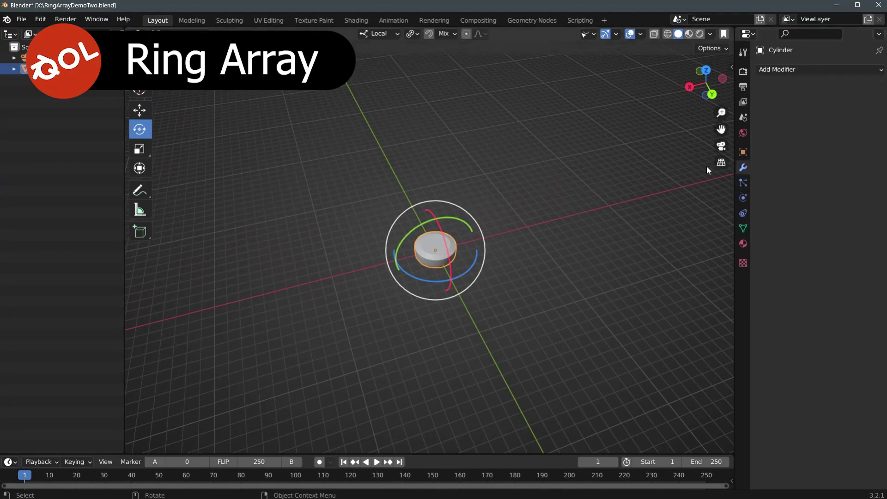
{"action": "left_click", "coordinate": [786, 70]}
{"action": "left_click", "coordinate": [647, 102]}
{"action": "left_click", "coordinate": [775, 70]}
{"action": "left_click", "coordinate": [774, 177]}
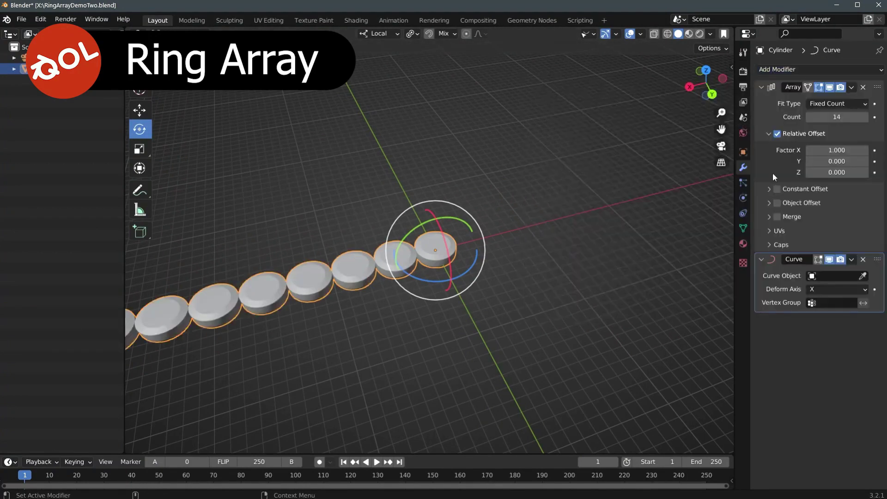
Add and scale a Bezier circle, set it as the Curve object, and raise the array count to 25
{"action": "key", "text": "shift+a"}
{"action": "mouse_move", "coordinate": [296, 57]}
{"action": "left_click", "coordinate": [407, 71]}
{"action": "key", "text": "s"}
{"action": "left_click", "coordinate": [354, 275]}
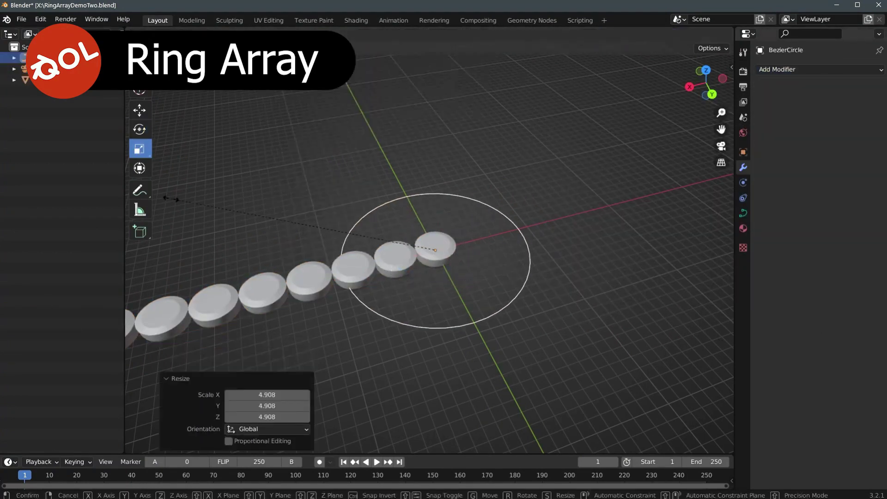
{"action": "left_click", "coordinate": [355, 275]}
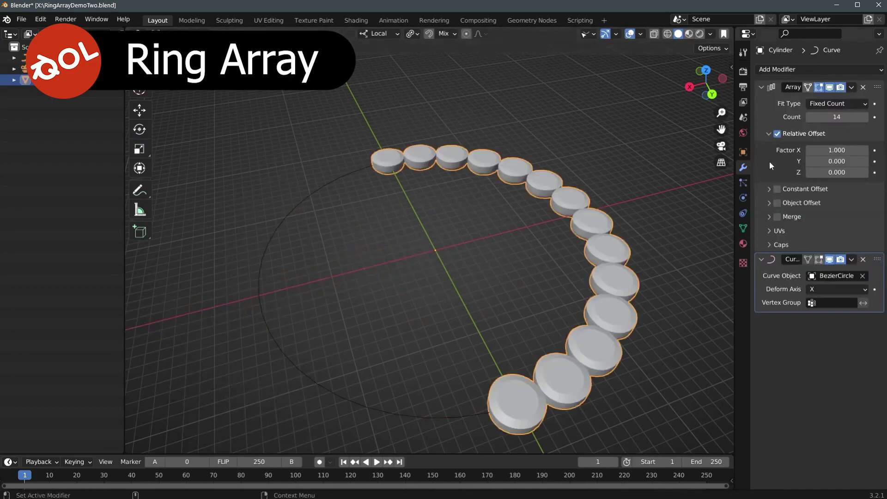
{"action": "left_click_drag", "start_coordinate": [837, 117], "coordinate": [860, 117]}
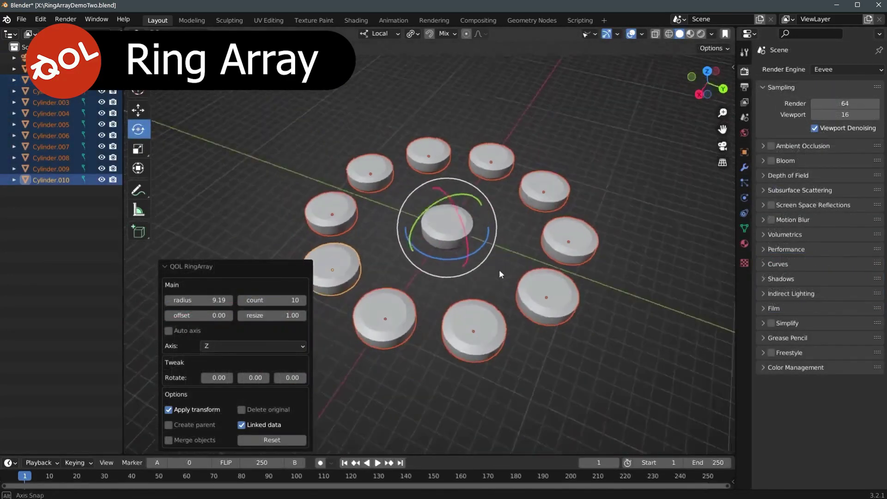
{"action": "scroll", "coordinate": [499, 270], "scroll_direction": "up", "scroll_amount": 4}
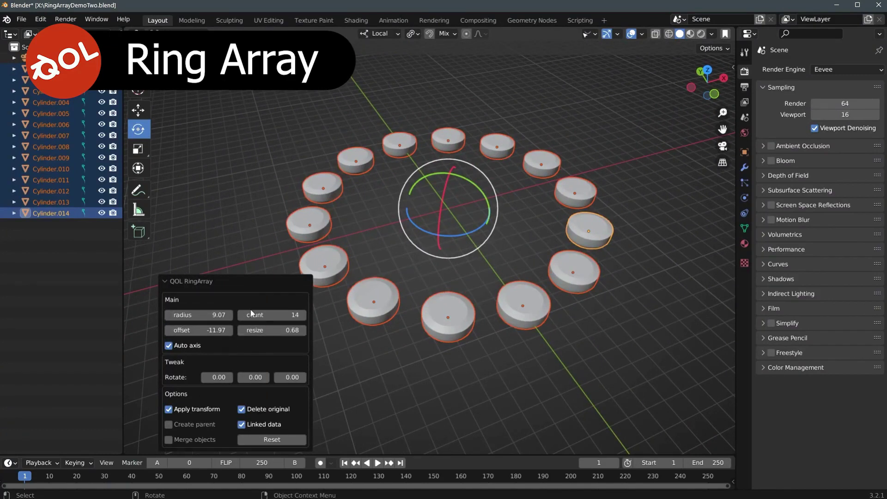
Adjust the existing ring to 9 smaller cylinders with radius 4.39, toggling Auto axis off and on
{"action": "left_click_drag", "start_coordinate": [252, 313], "coordinate": [282, 315]}
{"action": "left_click_drag", "start_coordinate": [199, 330], "coordinate": [212, 330]}
{"action": "left_click_drag", "start_coordinate": [272, 330], "coordinate": [262, 330]}
{"action": "left_click", "coordinate": [169, 345]}
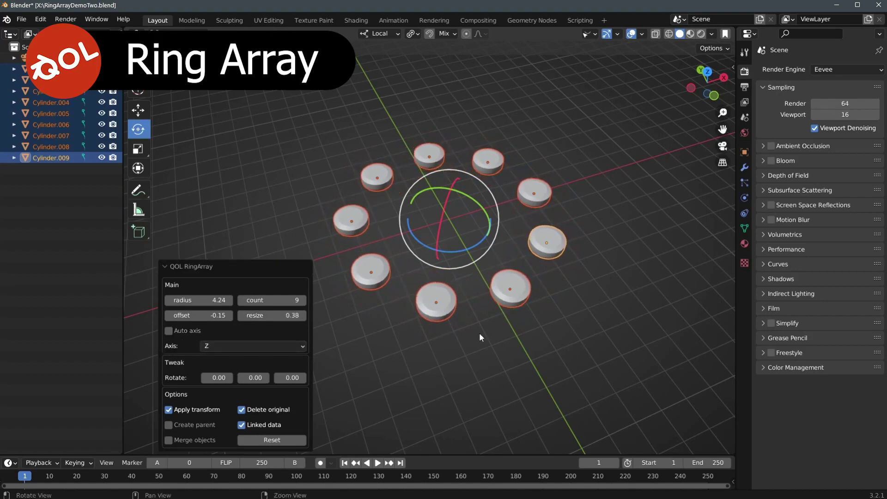
{"action": "key", "text": "KP_1"}
{"action": "left_click", "coordinate": [169, 330]}
{"action": "left_click_drag", "start_coordinate": [180, 314], "coordinate": [187, 315]}
{"action": "key", "text": "KP_7"}
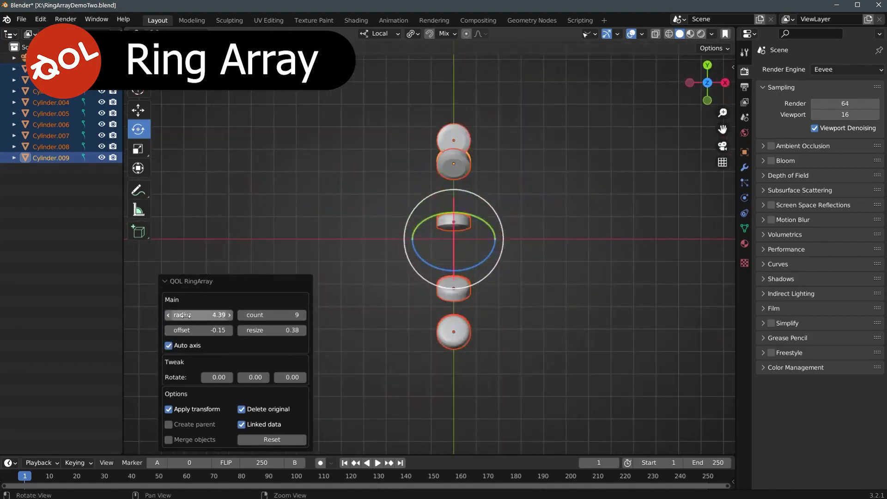
{"action": "middle_click_drag", "start_coordinate": [416, 258], "coordinate": [454, 254]}
Rebuild the ring from the original cylinder, trying a parent object, then merging the cylinders instead
{"action": "left_click", "coordinate": [338, 340]}
{"action": "right_click", "coordinate": [377, 271]}
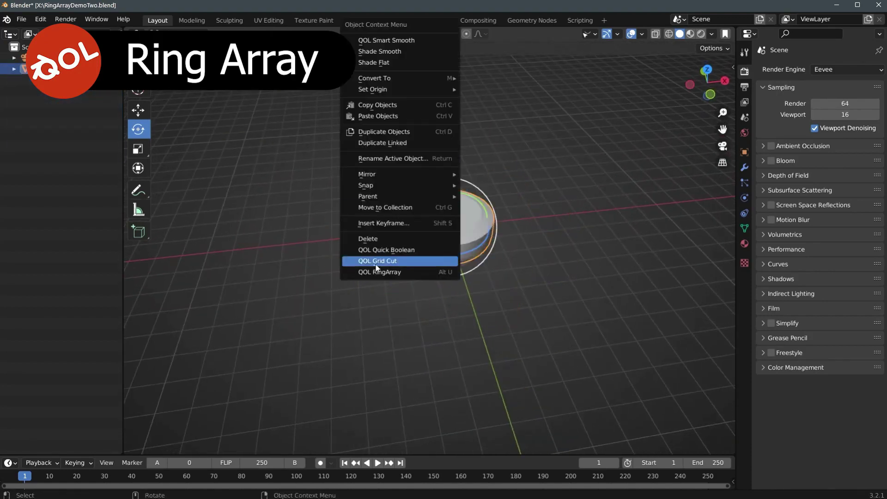
{"action": "left_click", "coordinate": [378, 272]}
{"action": "scroll", "coordinate": [474, 232], "scroll_direction": "up", "scroll_amount": 2}
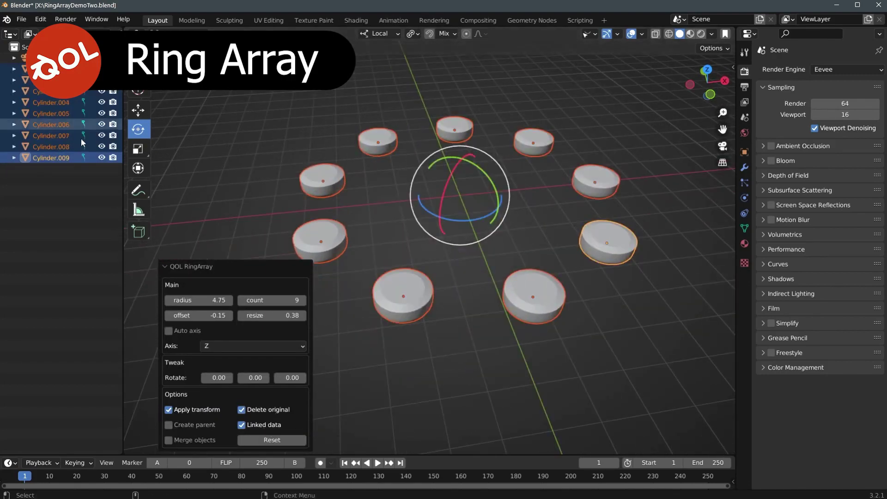
{"action": "left_click", "coordinate": [194, 428]}
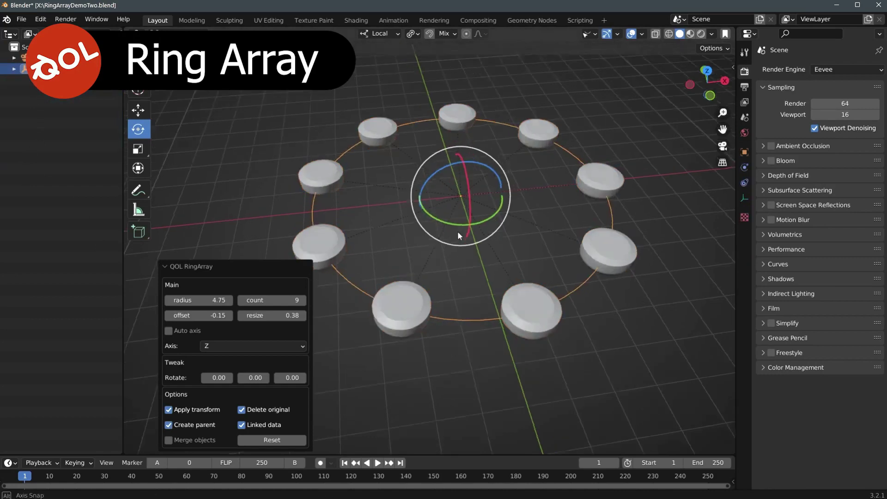
{"action": "left_click_drag", "start_coordinate": [457, 231], "coordinate": [425, 200]}
{"action": "middle_click_drag", "start_coordinate": [425, 200], "coordinate": [301, 280]}
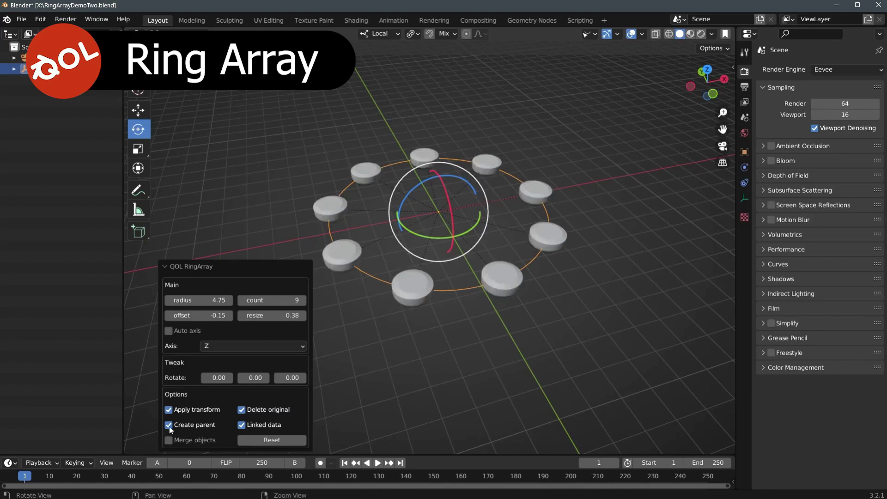
{"action": "left_click", "coordinate": [169, 425]}
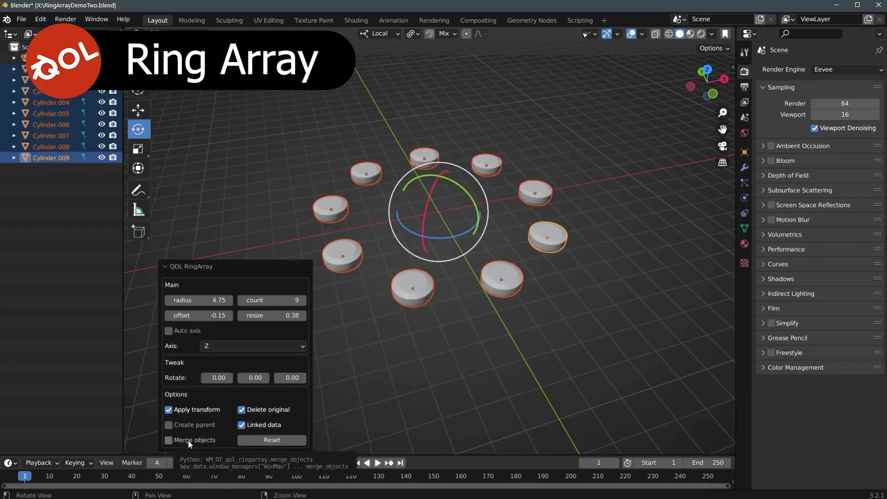
{"action": "left_click", "coordinate": [190, 441]}
Shrink the merged ring's radius to 3.34 and deselect it
{"action": "scroll", "coordinate": [420, 315], "scroll_direction": "up", "scroll_amount": 2}
{"action": "mouse_move", "coordinate": [227, 315]}
{"action": "left_mouse_down"}
{"action": "mouse_move", "coordinate": [213, 314]}
{"action": "mouse_move", "coordinate": [227, 311]}
{"action": "left_mouse_up"}
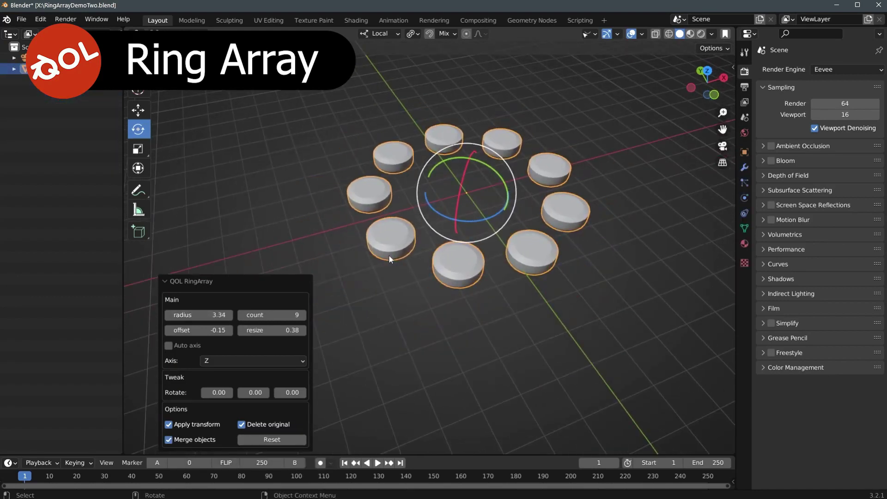
{"action": "middle_click_drag", "start_coordinate": [389, 257], "coordinate": [498, 214]}
{"action": "middle_click_drag", "start_coordinate": [368, 168], "coordinate": [447, 279]}
{"action": "left_click", "coordinate": [609, 249]}
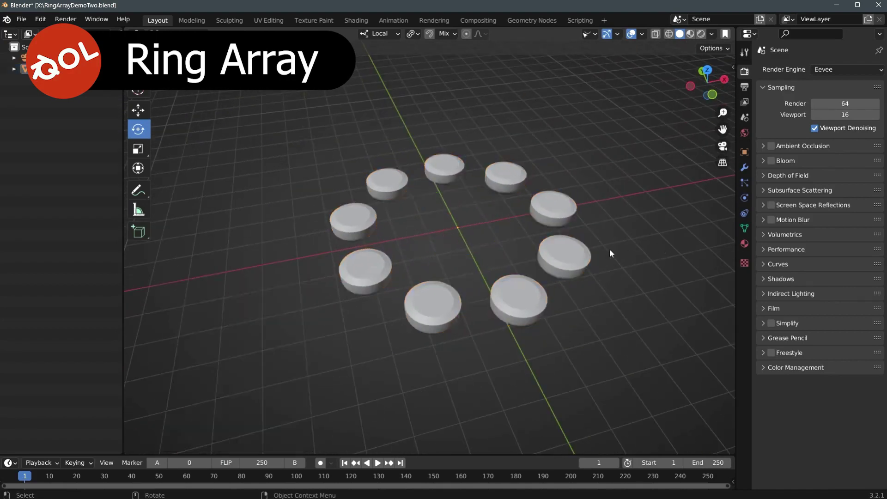
Add a cube and flatten it into a thin wall
{"action": "middle_click_drag", "start_coordinate": [609, 248], "coordinate": [474, 259]}
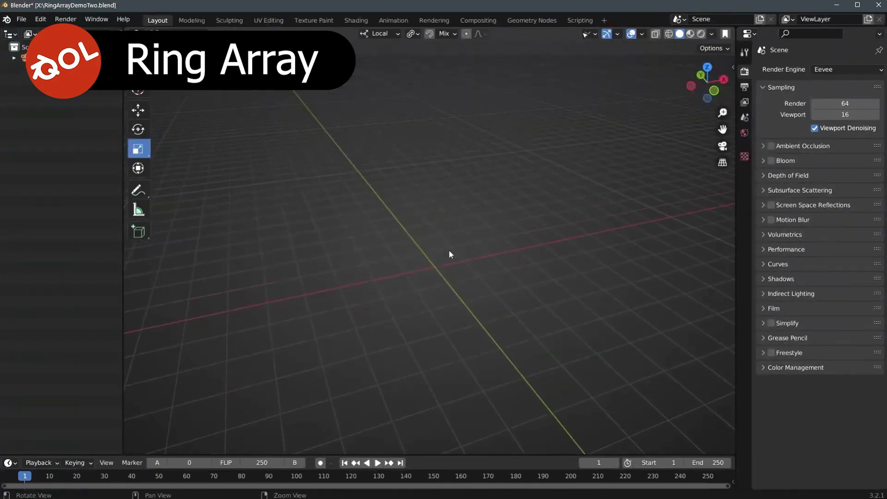
{"action": "key", "text": "shift+a"}
{"action": "mouse_move", "coordinate": [319, 46]}
{"action": "left_click", "coordinate": [396, 56]}
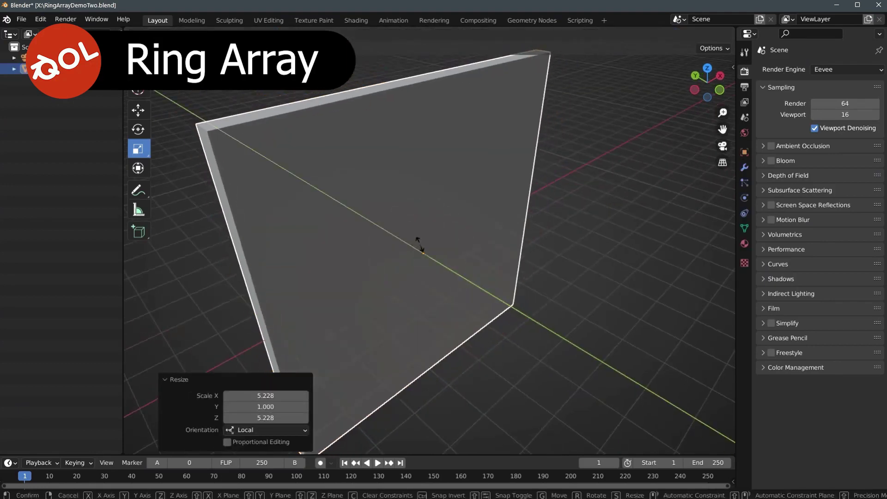
{"action": "key", "text": "ctrl+a"}
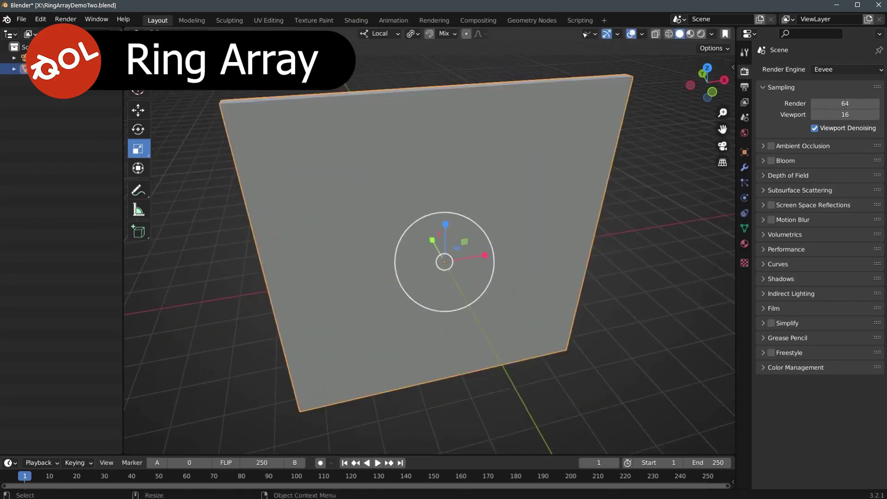
Add a cylinder at the wall's centre, rotated 90° about X and scaled down
{"action": "key", "text": "shift+a"}
{"action": "left_click", "coordinate": [426, 99]}
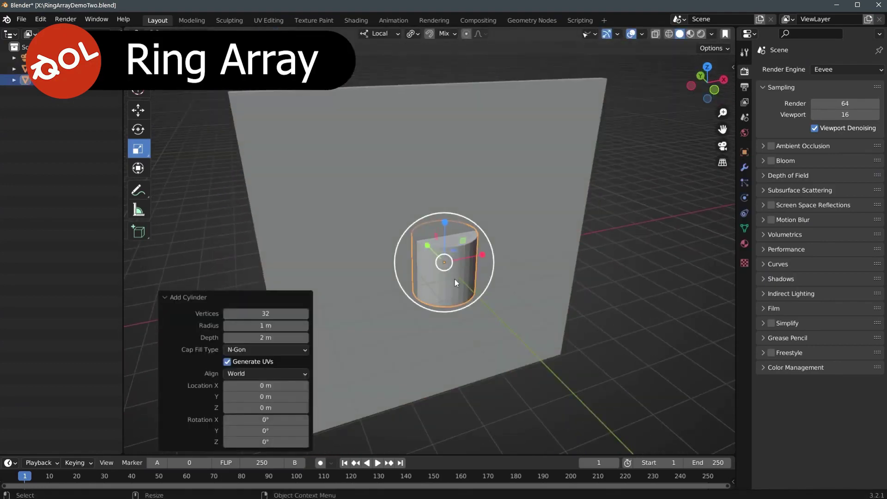
{"action": "type", "text": "rx90"}
{"action": "key", "text": "Return"}
{"action": "key", "text": "s"}
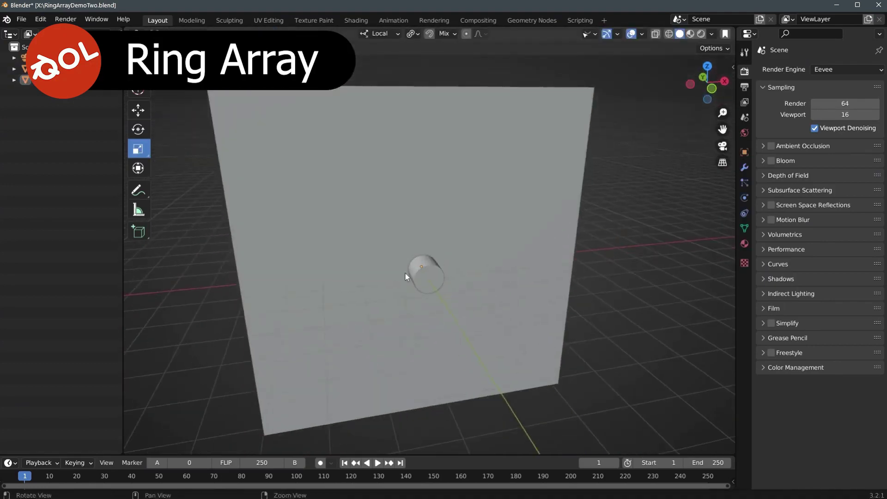
{"action": "middle_click_drag", "start_coordinate": [406, 273], "coordinate": [454, 236]}
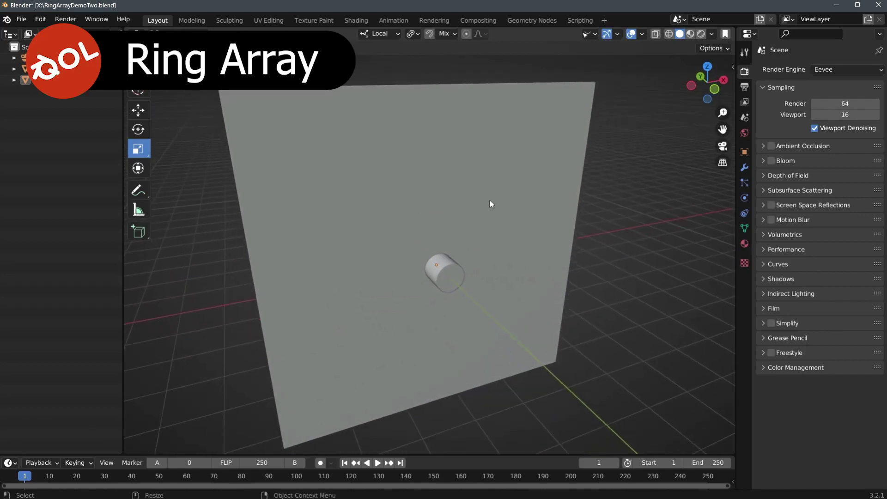
Cut a ring of 11 cylinder holes through the wall at radius 0.85
{"action": "left_click", "coordinate": [448, 282], "text": "shift"}
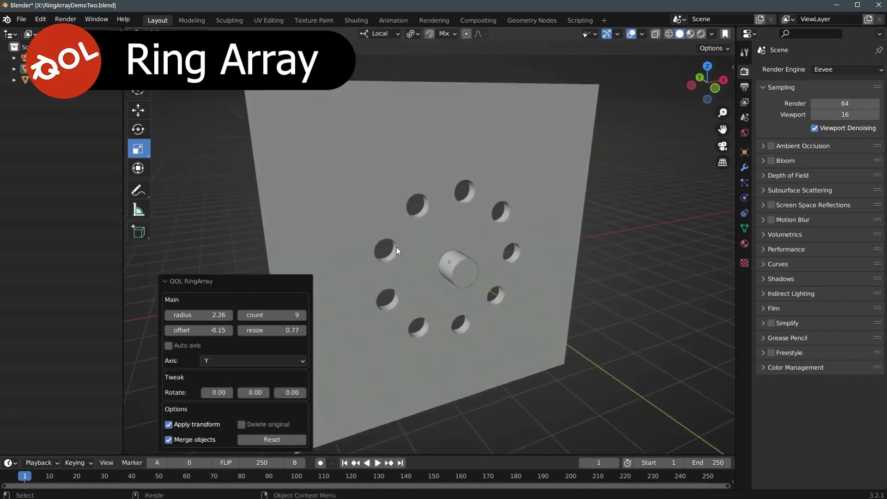
{"action": "middle_click_drag", "start_coordinate": [387, 272], "coordinate": [279, 413]}
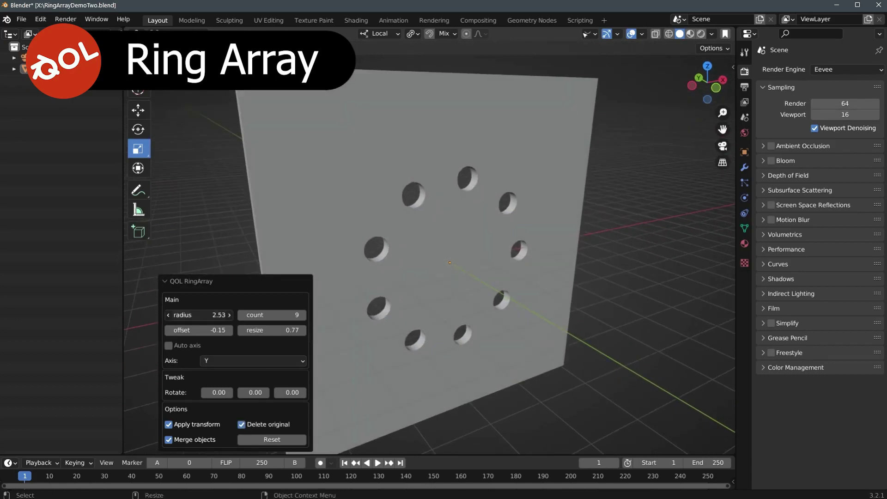
{"action": "left_click_drag", "start_coordinate": [199, 314], "coordinate": [185, 315]}
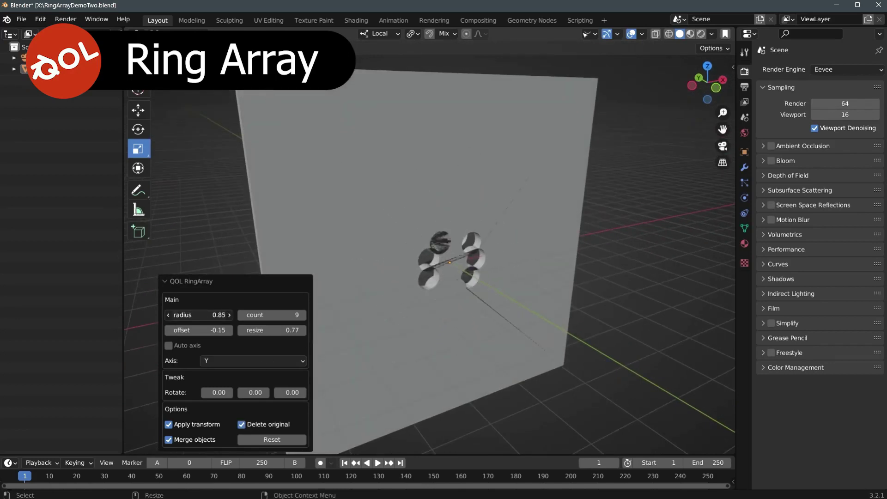
{"action": "left_click_drag", "start_coordinate": [271, 315], "coordinate": [296, 315]}
{"action": "middle_click_drag", "start_coordinate": [416, 277], "coordinate": [454, 255]}
Delete the wall, ring-array a new cube into 11 copies, and raise the offset to 72.84
{"action": "left_click", "coordinate": [436, 257]}
{"action": "key", "text": "Delete"}
{"action": "key", "text": "shift+a"}
{"action": "mouse_move", "coordinate": [324, 47]}
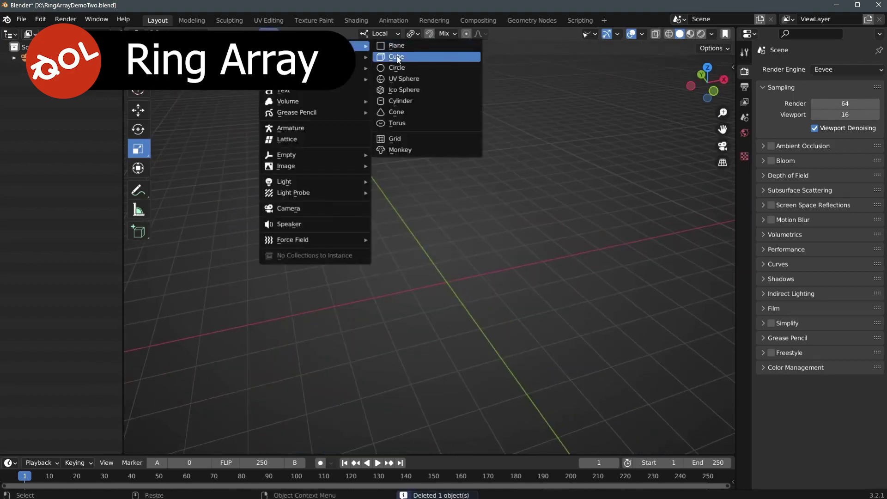
{"action": "left_click", "coordinate": [388, 55]}
{"action": "right_click", "coordinate": [363, 273]}
{"action": "left_click", "coordinate": [363, 273]}
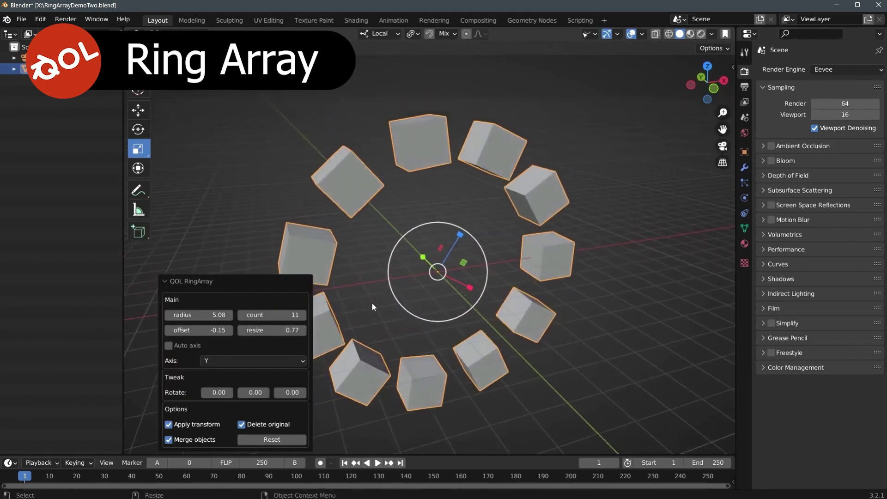
{"action": "left_click_drag", "start_coordinate": [198, 330], "coordinate": [169, 338]}
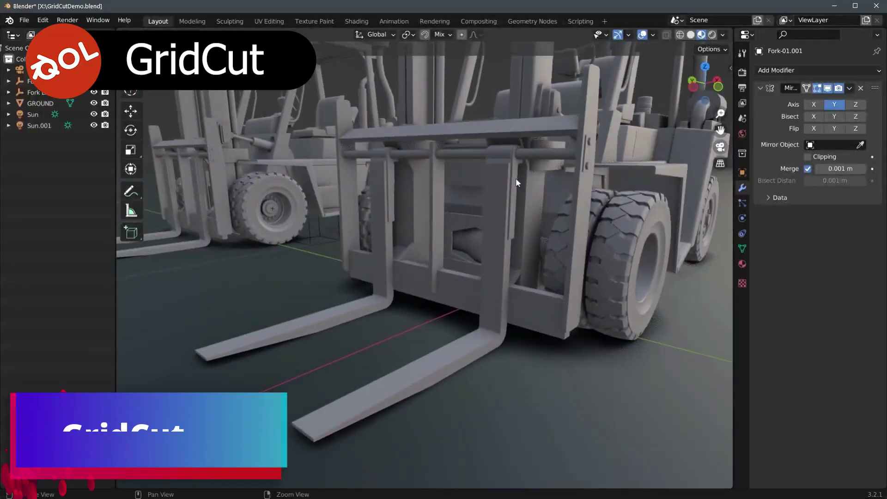
Grid-cut both forks with cutting along the X axis turned off
{"action": "scroll", "coordinate": [515, 178], "scroll_direction": "down", "scroll_amount": 3}
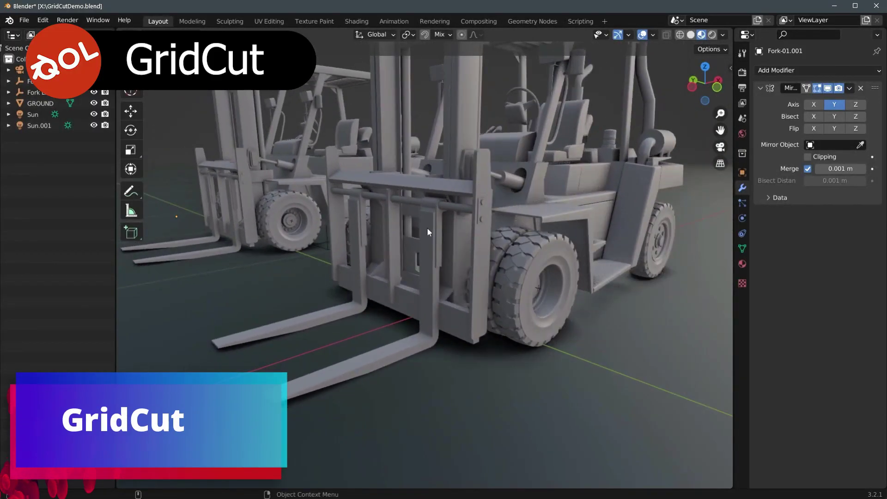
{"action": "left_click", "coordinate": [376, 279]}
{"action": "scroll", "coordinate": [423, 217], "scroll_direction": "up", "scroll_amount": 4}
{"action": "right_click", "coordinate": [395, 274]}
{"action": "left_click", "coordinate": [395, 270]}
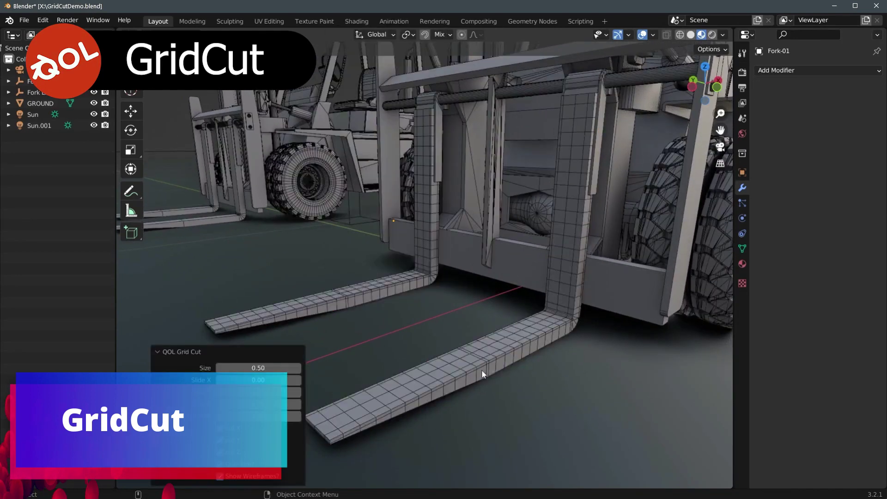
{"action": "left_click", "coordinate": [220, 428]}
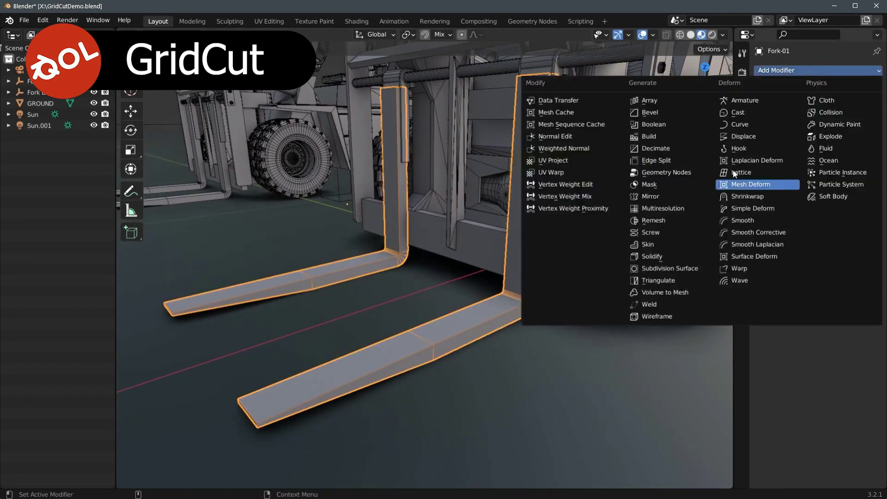
Add a Displace modifier to Fork-01 with strength 0.2 and a Clouds texture
{"action": "left_click", "coordinate": [735, 170]}
{"action": "double_click", "coordinate": [836, 156]}
{"action": "type", "text": "0.2"}
{"action": "key", "text": "Return"}
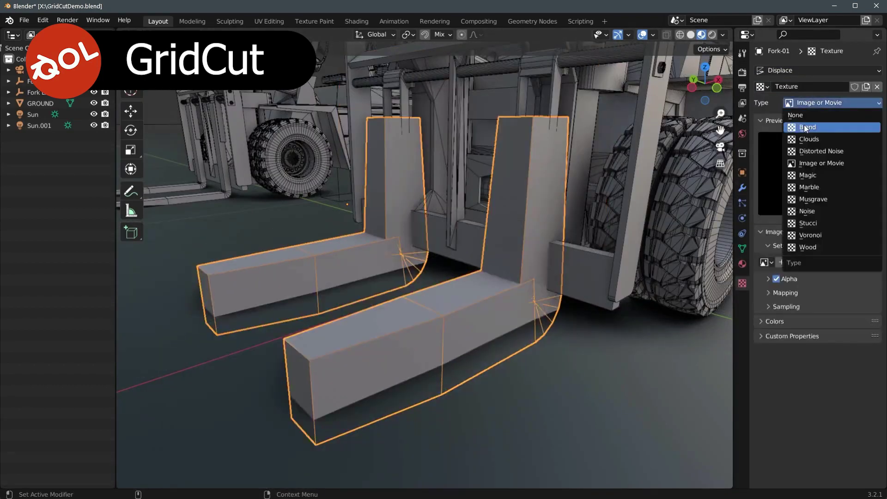
{"action": "left_click", "coordinate": [802, 139]}
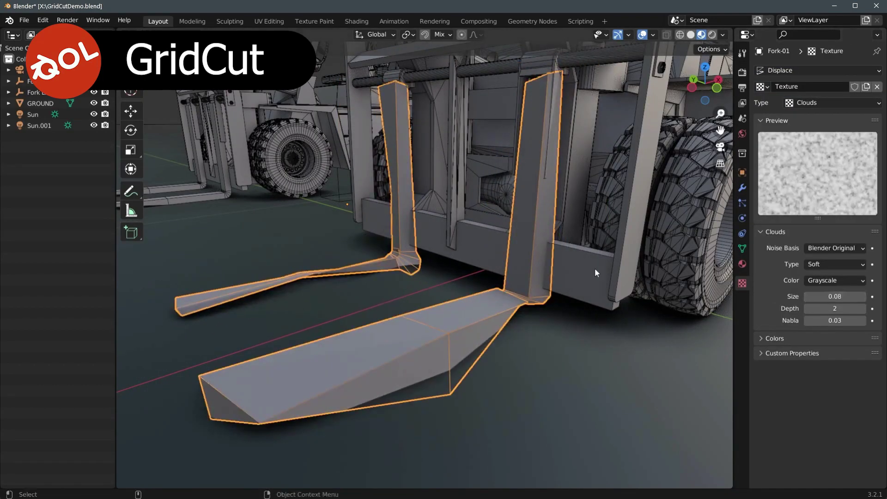
{"action": "left_click", "coordinate": [742, 187]}
Add a Simple Subdivision modifier to the fork, placed above Displace in the stack
{"action": "left_click", "coordinate": [818, 70]}
{"action": "left_click", "coordinate": [656, 264]}
{"action": "left_click_drag", "start_coordinate": [757, 206], "coordinate": [758, 90]}
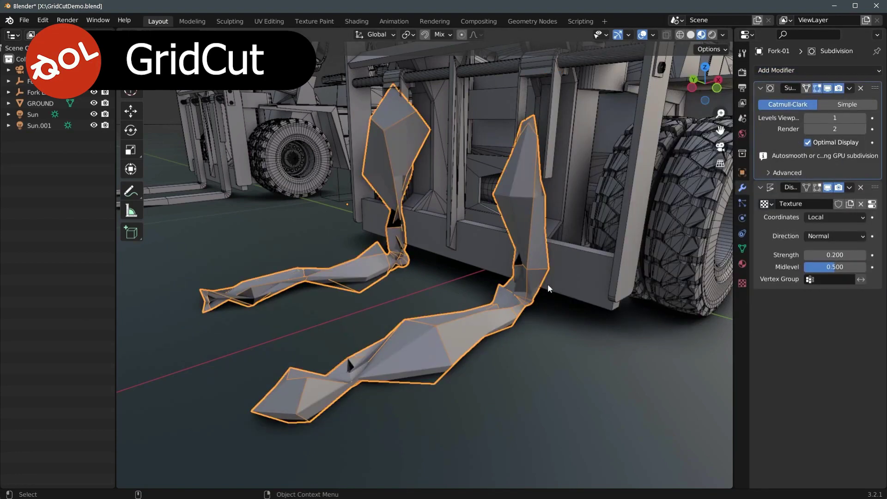
{"action": "left_click", "coordinate": [847, 105]}
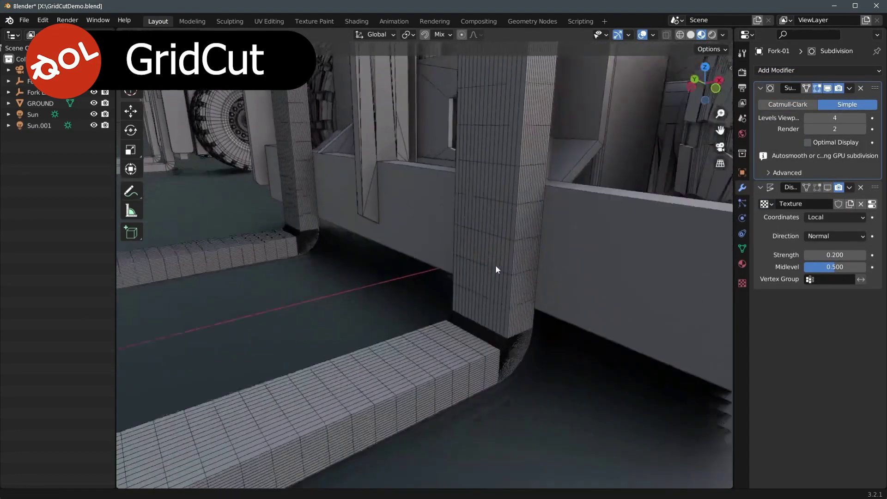
{"action": "middle_click_drag", "start_coordinate": [495, 265], "coordinate": [550, 326]}
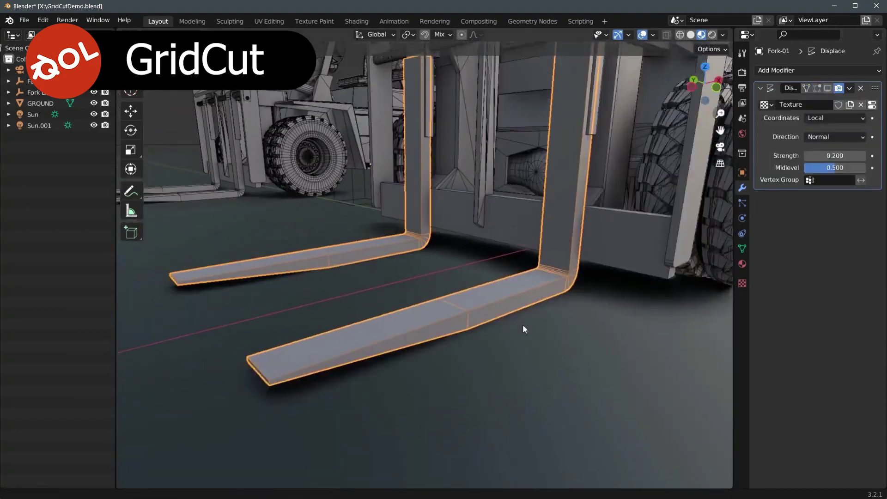
Grid-cut the forks again, keeping the Y slide at -0.03 and turning off Quantize
{"action": "right_click", "coordinate": [448, 343]}
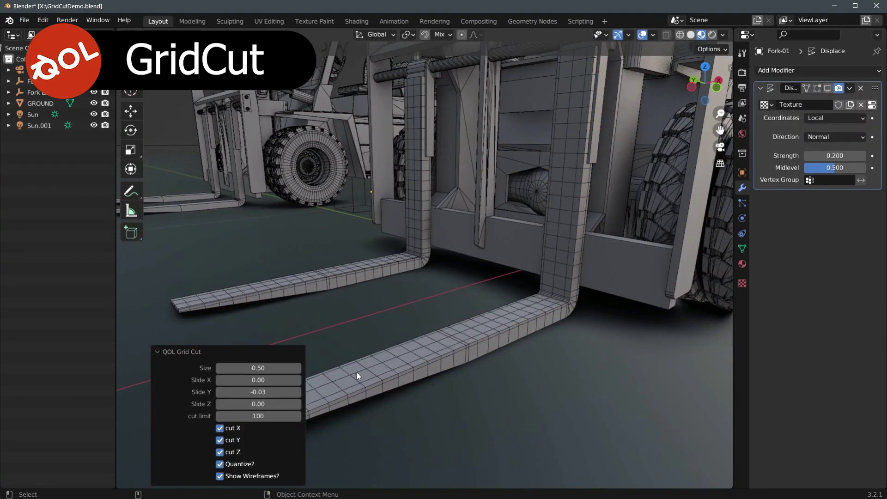
{"action": "key", "text": "BackSpace"}
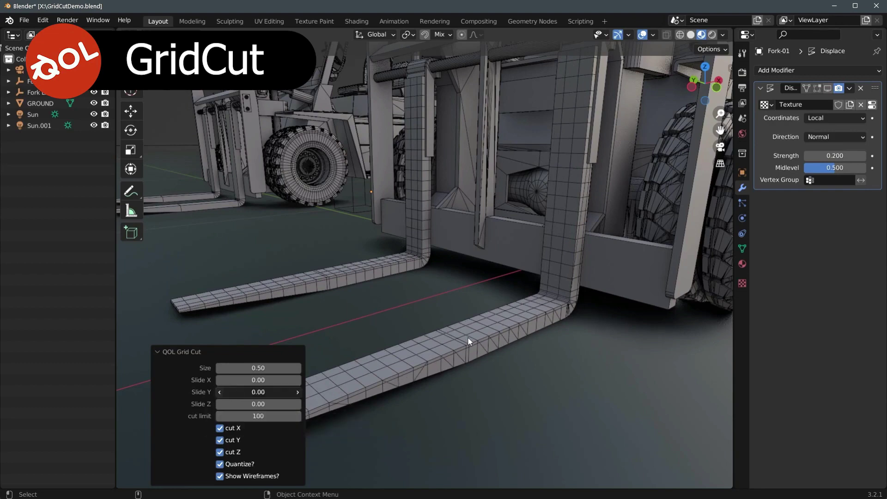
{"action": "key", "text": "ctrl+z"}
{"action": "left_click", "coordinate": [220, 463]}
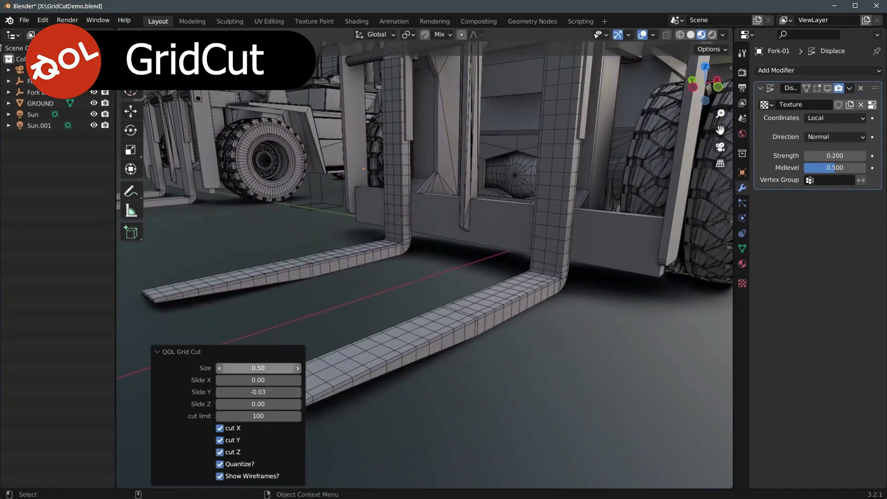
Set the grid cell size to 0.10 and the cut limit to 200
{"action": "left_click", "coordinate": [258, 368]}
{"action": "type", "text": "0.1"}
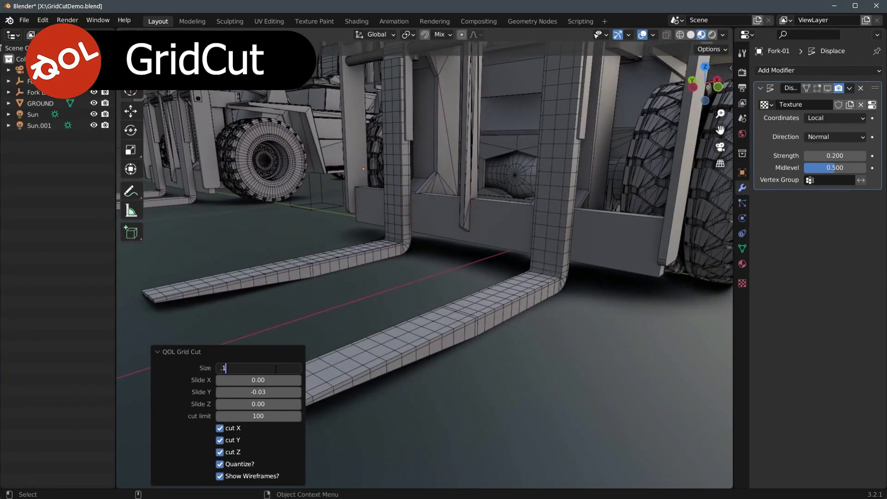
{"action": "key", "text": "Return"}
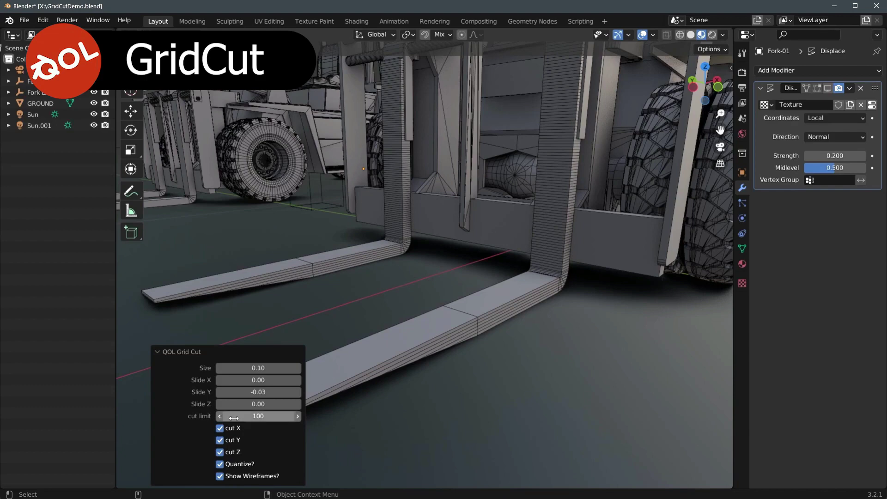
{"action": "left_click", "coordinate": [282, 416]}
{"action": "type", "text": "320"}
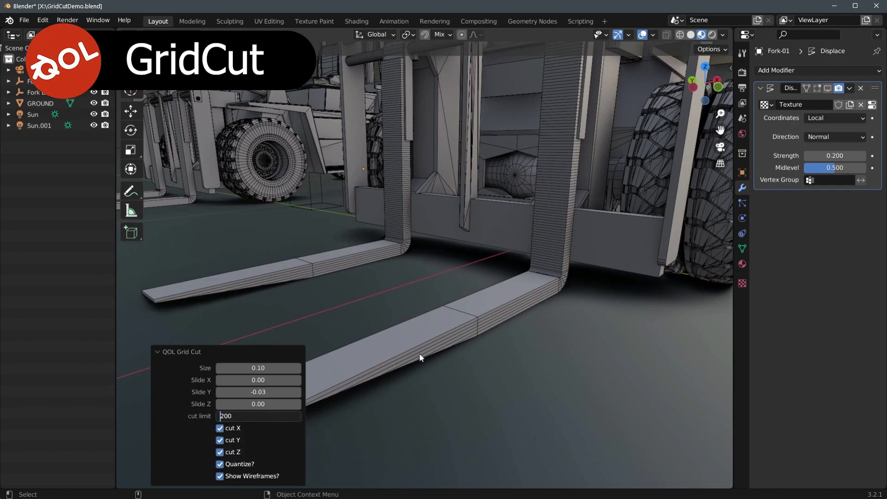
{"action": "key", "text": "Return"}
{"action": "scroll", "coordinate": [519, 307], "scroll_direction": "up", "scroll_amount": 6}
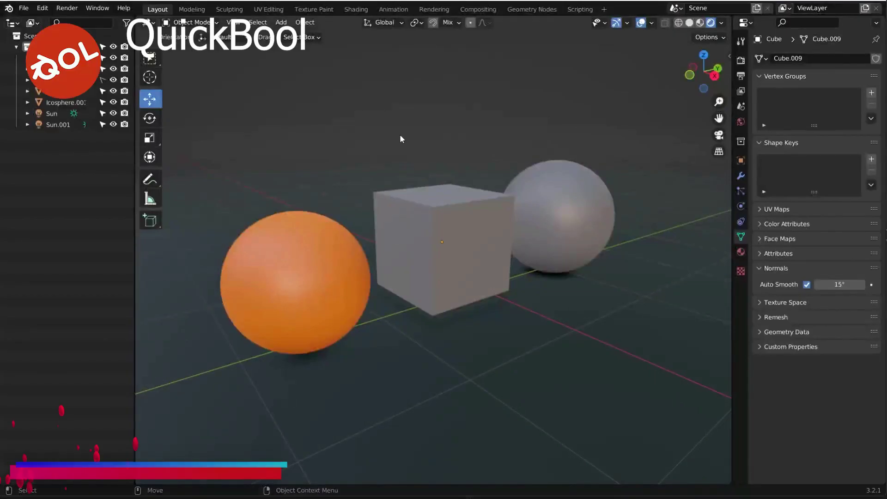
Reposition the cube between the spheres with two moves
{"action": "middle_click_drag", "start_coordinate": [523, 202], "coordinate": [429, 293]}
{"action": "left_click", "coordinate": [429, 293]}
{"action": "key", "text": "g"}
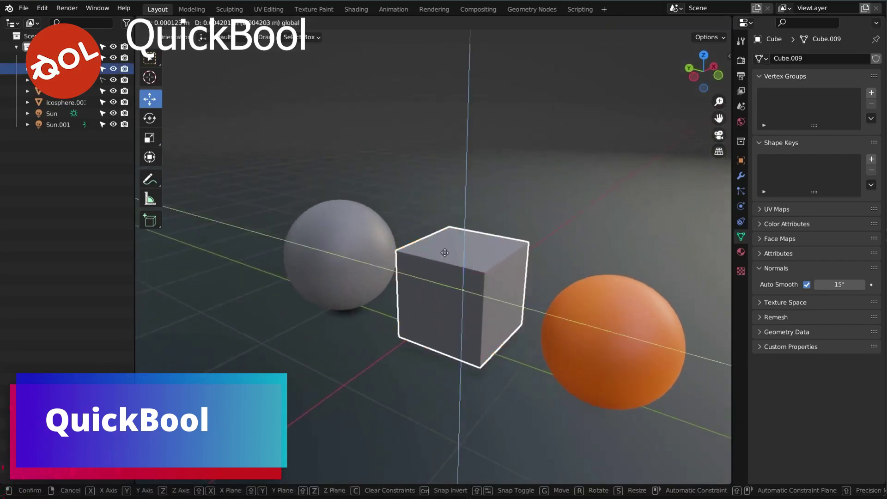
{"action": "left_click", "coordinate": [342, 182]}
{"action": "middle_click_drag", "start_coordinate": [342, 182], "coordinate": [489, 244]}
{"action": "key", "text": "g"}
{"action": "left_click", "coordinate": [444, 277]}
Add a Boolean modifier to the grey sphere with the cube as its cutter object
{"action": "left_click", "coordinate": [459, 243]}
{"action": "left_click", "coordinate": [741, 176]}
{"action": "left_click", "coordinate": [817, 59]}
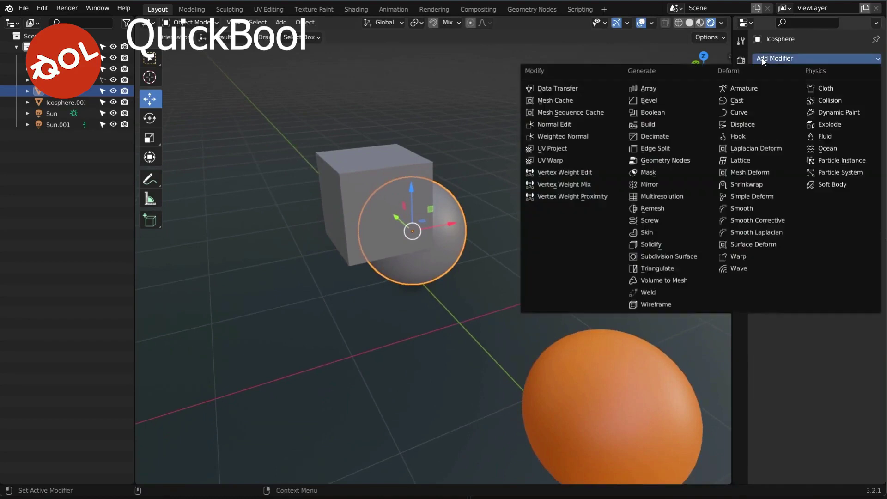
{"action": "left_click", "coordinate": [647, 115]}
{"action": "middle_click_drag", "start_coordinate": [480, 175], "coordinate": [402, 220]}
Hide and unhide the cube to check the cut, then move it into the grey sphere
{"action": "left_click", "coordinate": [472, 245]}
{"action": "key", "text": "h"}
{"action": "scroll", "coordinate": [323, 141], "scroll_direction": "down", "scroll_amount": 2}
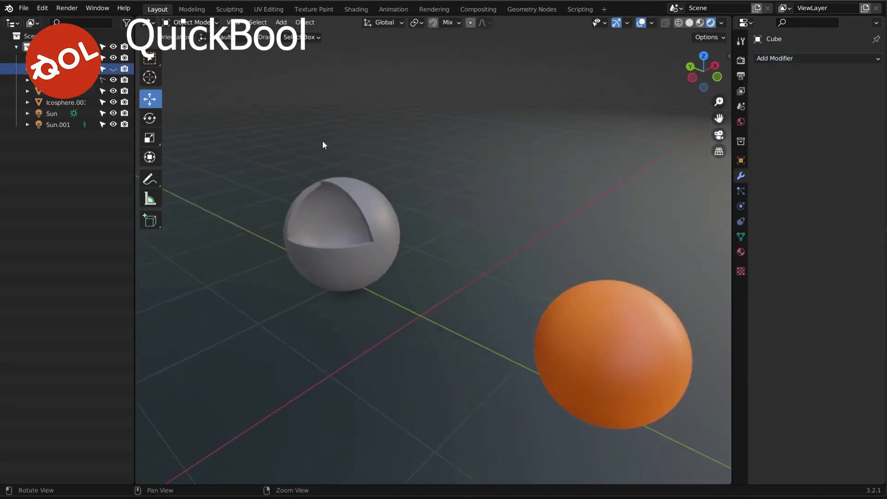
{"action": "key", "text": "alt+h"}
{"action": "left_click_drag", "start_coordinate": [289, 196], "coordinate": [403, 236]}
{"action": "left_click", "coordinate": [319, 222]}
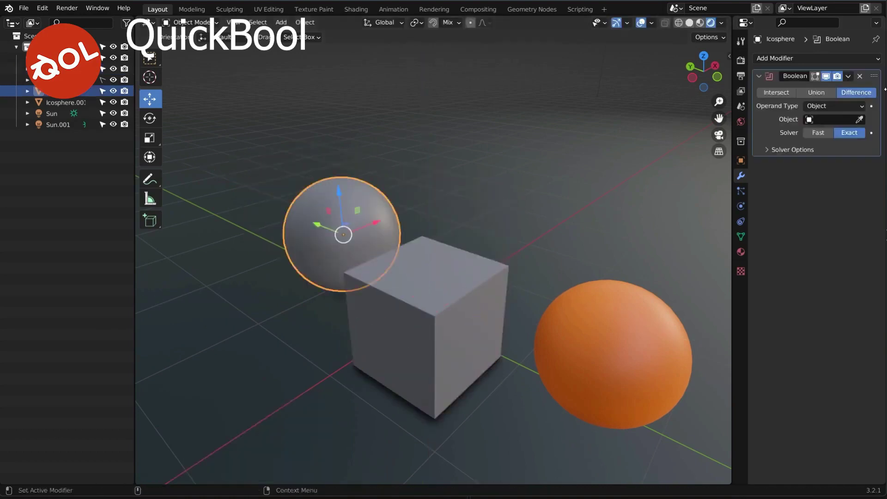
{"action": "left_click", "coordinate": [432, 300]}
{"action": "left_click_drag", "start_coordinate": [432, 301], "coordinate": [504, 252]}
{"action": "middle_click_drag", "start_coordinate": [504, 252], "coordinate": [398, 231]}
Run a Quick Boolean difference on the sphere without keeping the Boolean modifier
{"action": "left_click", "coordinate": [389, 227], "text": "shift"}
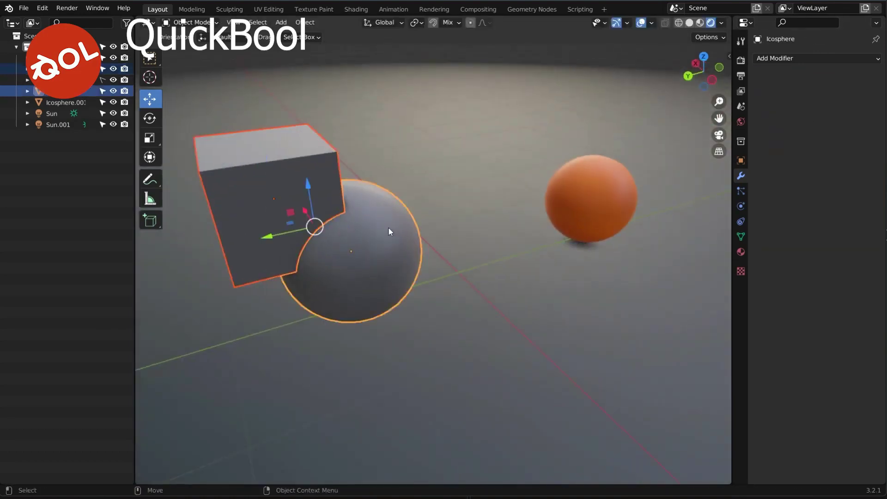
{"action": "key", "text": "ctrl+minus"}
{"action": "left_click", "coordinate": [239, 472]}
{"action": "middle_click_drag", "start_coordinate": [351, 296], "coordinate": [401, 245]}
Lower the cube beside the orange sphere and move the orange sphere into the cube
{"action": "left_click", "coordinate": [381, 193]}
{"action": "key", "text": "g"}
{"action": "left_click", "coordinate": [381, 193]}
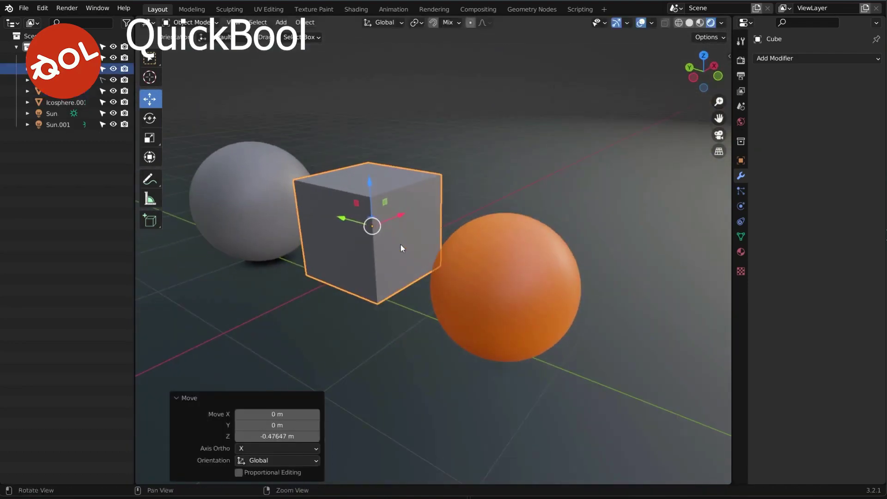
{"action": "left_click", "coordinate": [495, 278]}
{"action": "middle_click_drag", "start_coordinate": [495, 278], "coordinate": [559, 235]}
{"action": "left_click_drag", "start_coordinate": [560, 235], "coordinate": [508, 240]}
{"action": "middle_click_drag", "start_coordinate": [508, 241], "coordinate": [451, 306]}
{"action": "left_click", "coordinate": [442, 332]}
Select the orange sphere with the cube and cut it out using QOL Quick Boolean
{"action": "left_click", "coordinate": [420, 270], "text": "shift"}
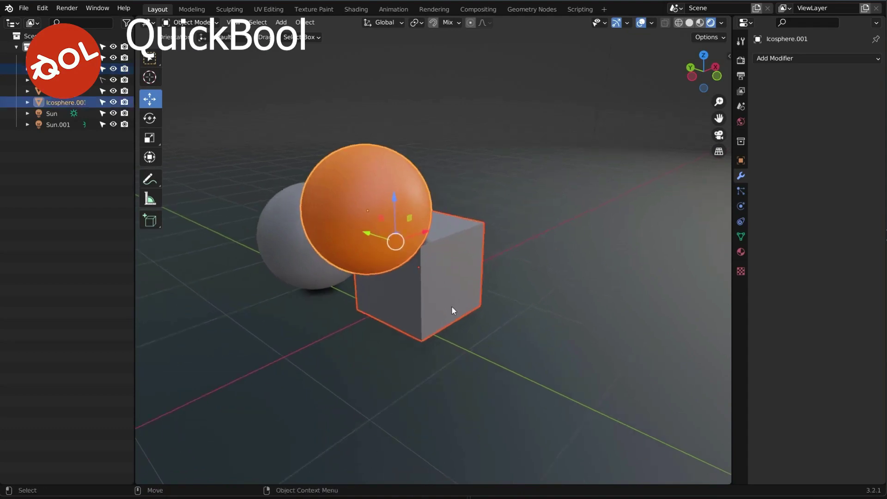
{"action": "right_click", "coordinate": [437, 248]}
{"action": "left_click", "coordinate": [437, 244]}
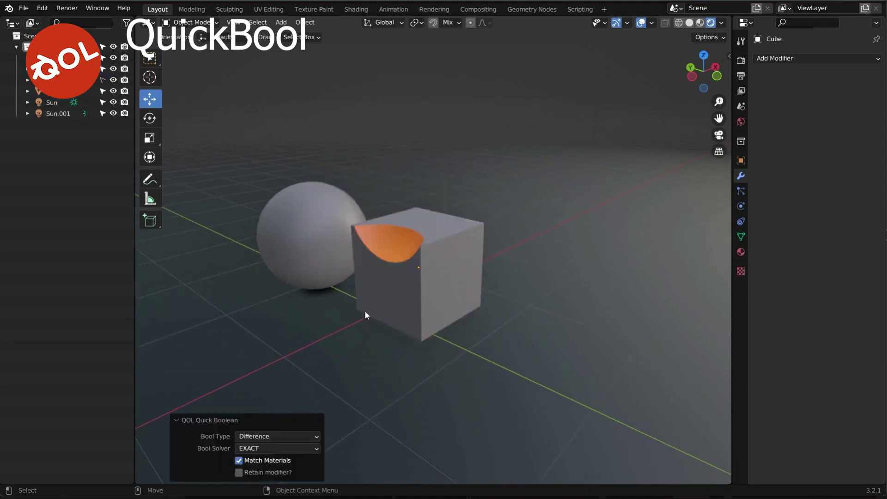
{"action": "middle_click_drag", "start_coordinate": [417, 264], "coordinate": [510, 276]}
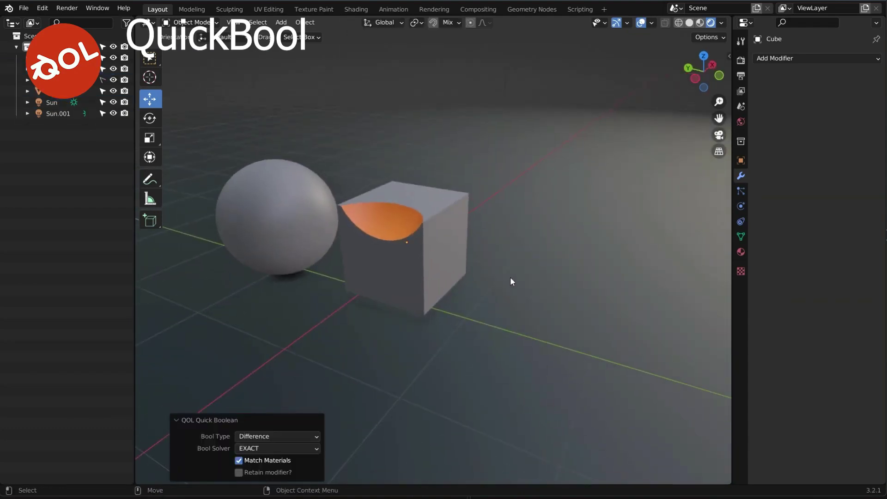
Try the Intersect and Union boolean operations, then switch back to Difference
{"action": "left_click", "coordinate": [261, 436]}
{"action": "left_click", "coordinate": [262, 399]}
{"action": "left_click", "coordinate": [264, 437]}
{"action": "left_click", "coordinate": [267, 411]}
{"action": "left_click", "coordinate": [262, 436]}
{"action": "left_click", "coordinate": [262, 421]}
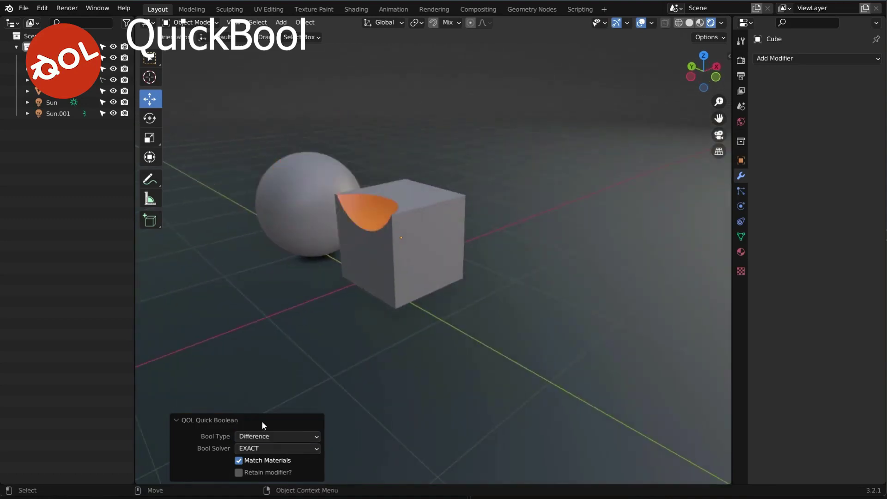
Enable Retain modifier to keep the Boolean modifier, then disable it again
{"action": "middle_click_drag", "start_coordinate": [334, 253], "coordinate": [308, 381]}
{"action": "left_click", "coordinate": [239, 474]}
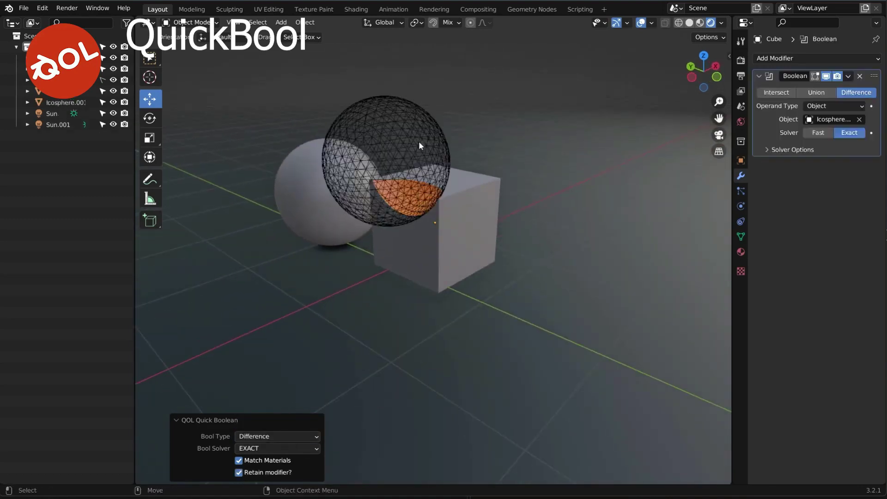
{"action": "left_click", "coordinate": [239, 474]}
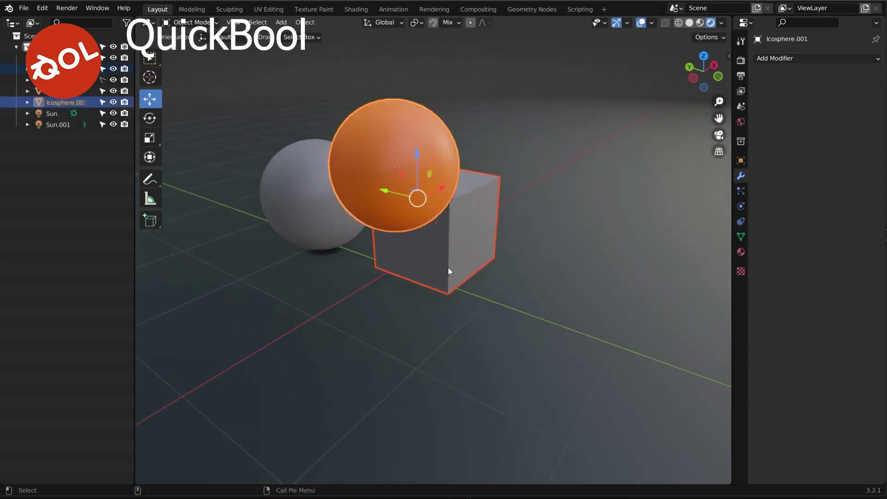
Delete the cutter sphere, then duplicate the cube and scale the copy into a thin slab
{"action": "key", "text": "Delete"}
{"action": "middle_click_drag", "start_coordinate": [561, 244], "coordinate": [469, 295]}
{"action": "key", "text": "shift+d"}
{"action": "left_click", "coordinate": [581, 312]}
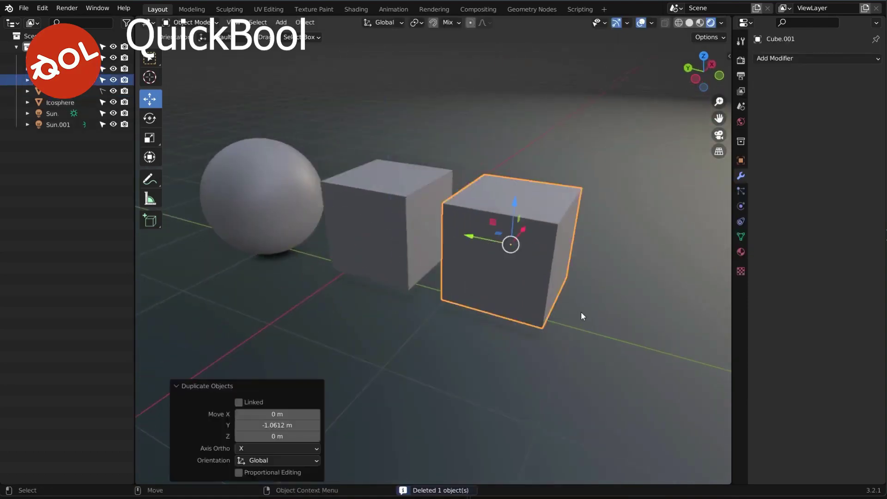
{"action": "key", "text": "shift+space"}
{"action": "key", "text": "s"}
{"action": "left_click_drag", "start_coordinate": [468, 237], "coordinate": [518, 255]}
Duplicate the slab into four slabs and sink them into the top of the cube
{"action": "key", "text": "shift+d"}
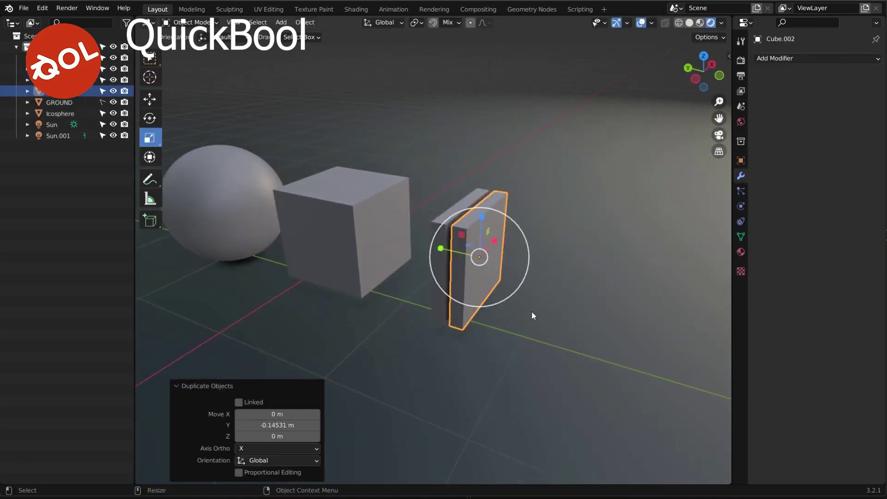
{"action": "key", "text": "shift+r"}
{"action": "key", "text": "shift+r"}
{"action": "key", "text": "n"}
{"action": "key", "text": "n"}
{"action": "left_click_drag", "start_coordinate": [578, 147], "coordinate": [366, 168]}
{"action": "key", "text": "shift+space"}
{"action": "key", "text": "g"}
{"action": "middle_click_drag", "start_coordinate": [367, 168], "coordinate": [460, 53]}
Select the four slabs plus the cube and cut them out with QOL Quick Boolean
{"action": "left_click_drag", "start_coordinate": [460, 54], "coordinate": [383, 168]}
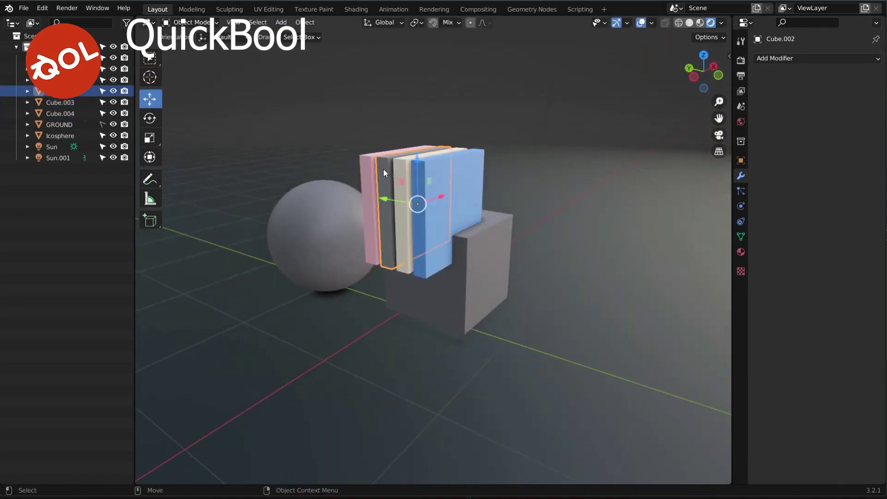
{"action": "left_click", "coordinate": [500, 228], "text": "shift"}
{"action": "right_click", "coordinate": [500, 229]}
{"action": "left_click", "coordinate": [500, 228]}
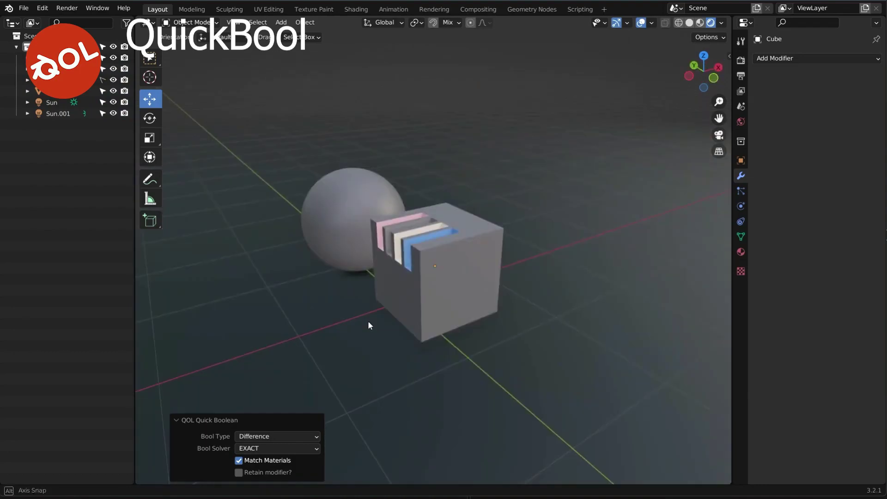
{"action": "scroll", "coordinate": [379, 301], "scroll_direction": "up", "scroll_amount": 2}
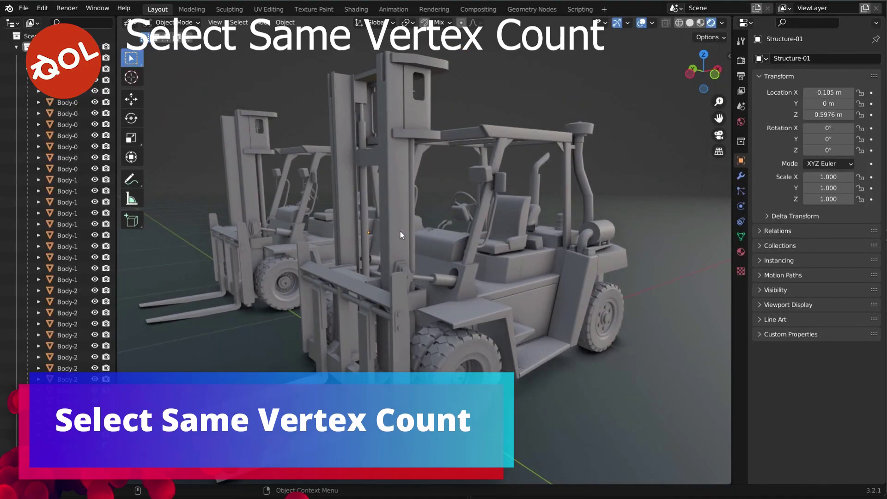
Select tyres Tyre Mark-08 and Tyre Mark-09, then run QOL Same vertex count
{"action": "middle_click_drag", "start_coordinate": [452, 244], "coordinate": [352, 278]}
{"action": "left_click", "coordinate": [427, 295], "text": "shift"}
{"action": "left_click", "coordinate": [380, 289], "text": "shift"}
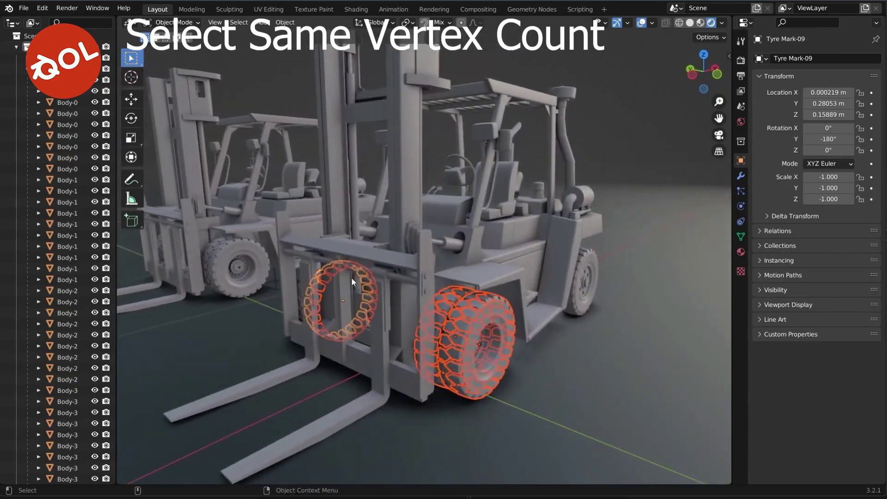
{"action": "middle_click_drag", "start_coordinate": [478, 261], "coordinate": [435, 252]}
{"action": "left_click", "coordinate": [239, 22]}
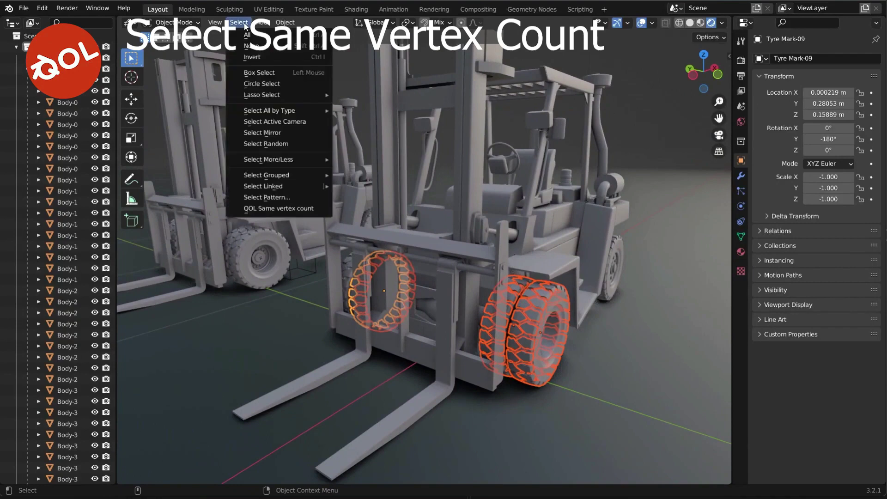
{"action": "left_click", "coordinate": [277, 210]}
Clear the tyre selection and select the wheel nut Nut-17
{"action": "middle_click_drag", "start_coordinate": [309, 207], "coordinate": [379, 284]}
{"action": "left_click", "coordinate": [326, 73]}
{"action": "scroll", "coordinate": [426, 306], "scroll_direction": "up", "scroll_amount": 3}
{"action": "left_click", "coordinate": [435, 294]}
Add two more wheel nuts and select all nuts with the same vertex count
{"action": "left_click", "coordinate": [379, 287], "text": "shift"}
{"action": "left_click", "coordinate": [381, 298], "text": "shift"}
{"action": "left_click", "coordinate": [239, 23]}
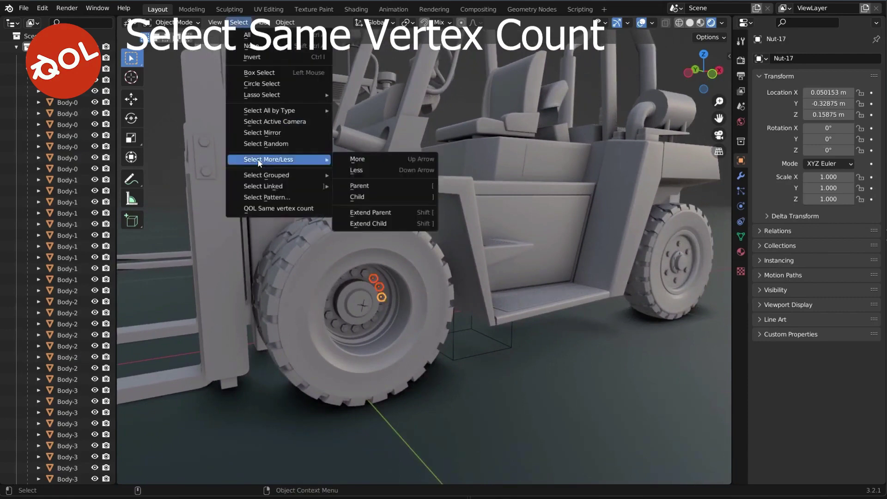
{"action": "left_click", "coordinate": [285, 209]}
Raise the vertex-count wiggle room to 16 and inspect the selected nuts on both forklifts
{"action": "middle_click_drag", "start_coordinate": [287, 209], "coordinate": [374, 335]}
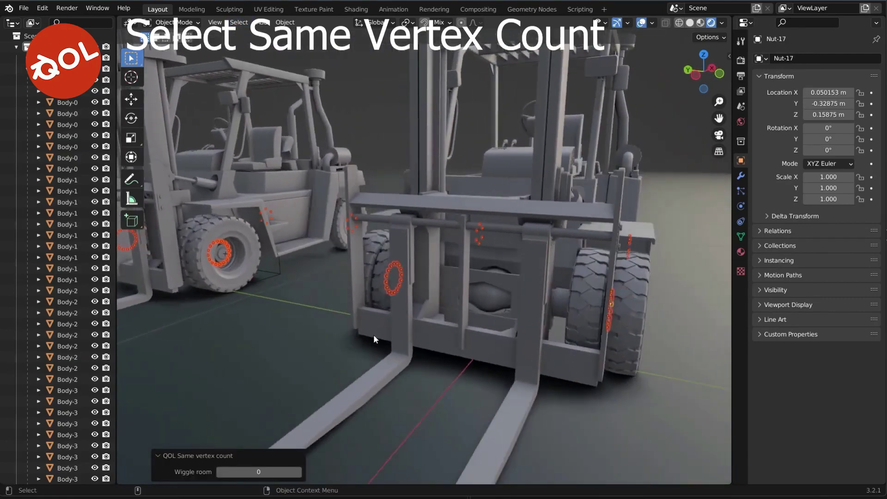
{"action": "left_click_drag", "start_coordinate": [256, 471], "coordinate": [258, 472]}
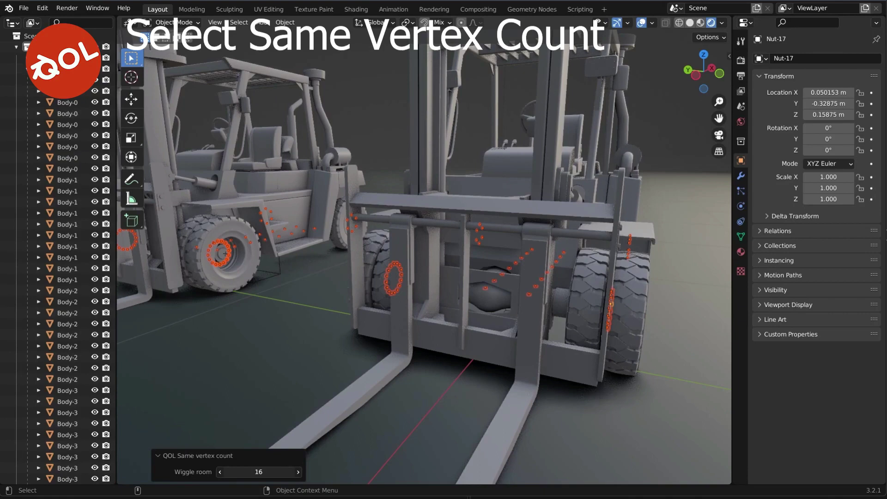
{"action": "middle_click_drag", "start_coordinate": [472, 309], "coordinate": [430, 304]}
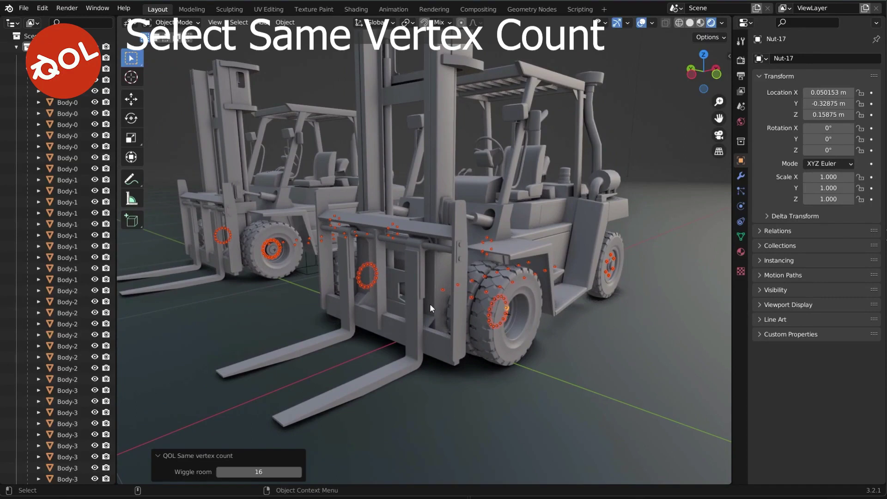
{"action": "middle_click_drag", "start_coordinate": [430, 304], "coordinate": [458, 272]}
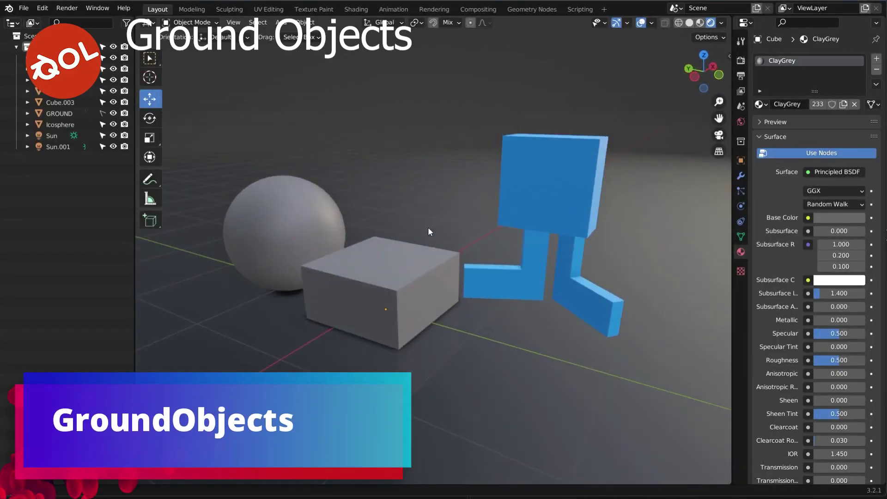
Select the cube and drop it onto the ground plane, viewed from the front
{"action": "middle_click_drag", "start_coordinate": [432, 229], "coordinate": [391, 298]}
{"action": "left_click", "coordinate": [391, 298]}
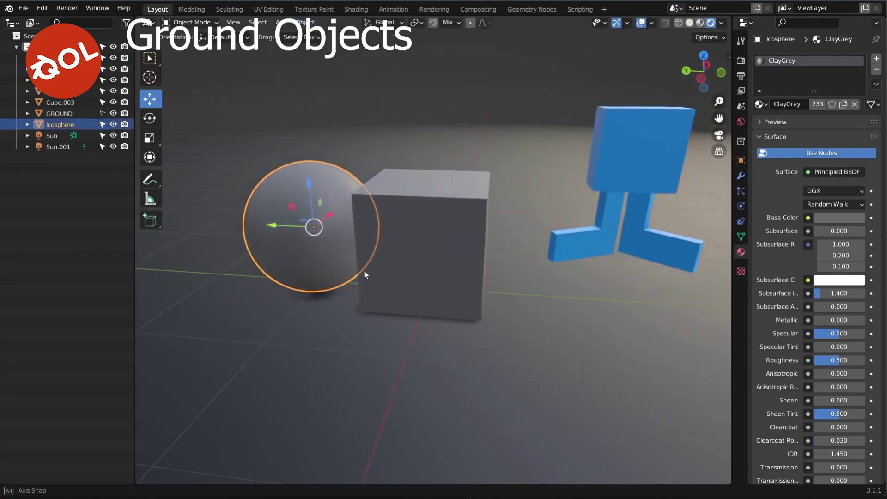
{"action": "key", "text": "KP_1"}
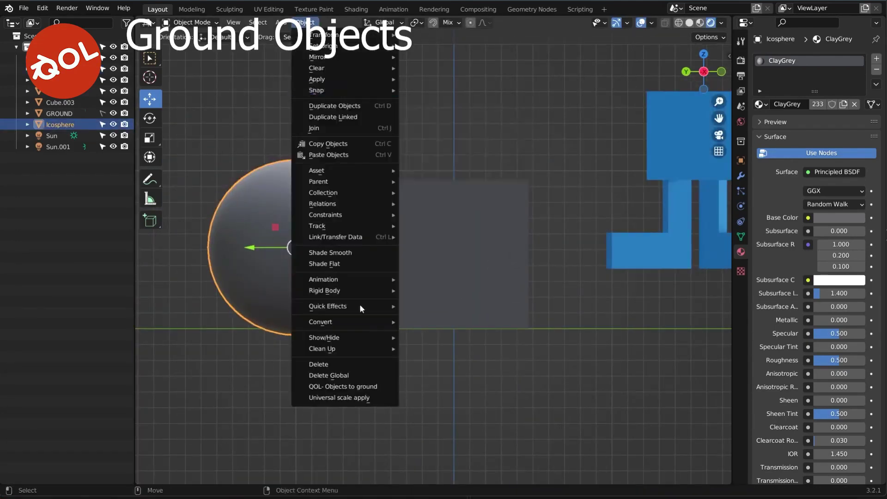
{"action": "left_click", "coordinate": [351, 391]}
{"action": "middle_click_drag", "start_coordinate": [389, 289], "coordinate": [369, 336]}
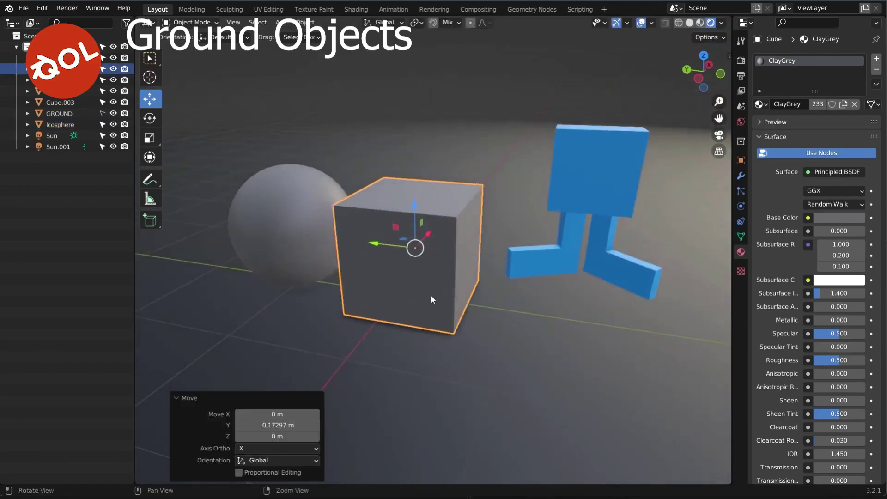
Ground the blue character with its pivot at the base and sink it using Sit or Swim
{"action": "left_click", "coordinate": [570, 185]}
{"action": "left_click", "coordinate": [305, 22]}
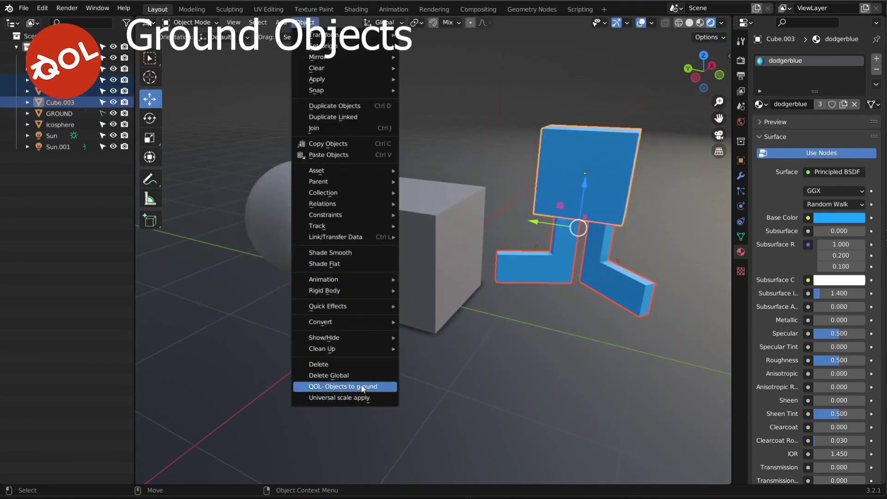
{"action": "left_click", "coordinate": [354, 387]}
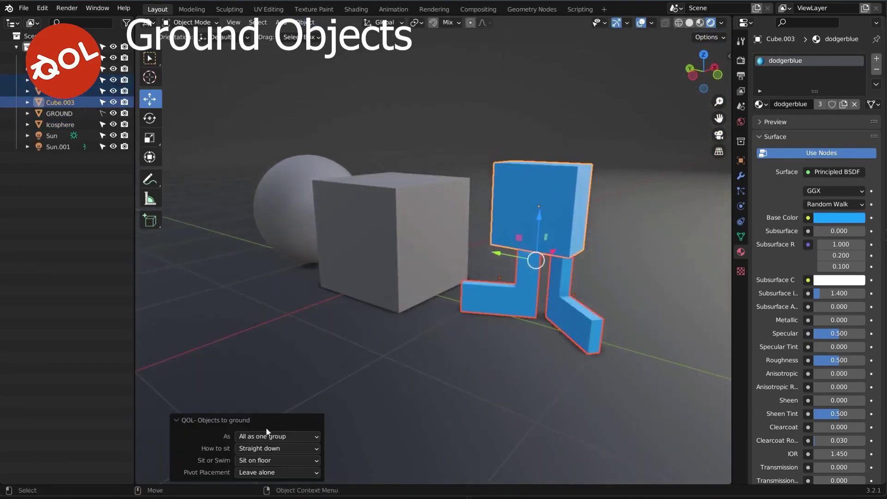
{"action": "left_click", "coordinate": [278, 472]}
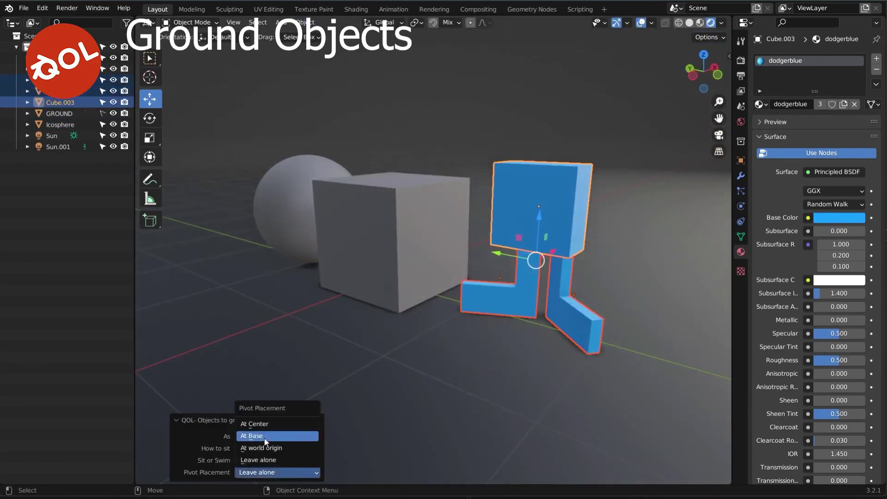
{"action": "left_click", "coordinate": [272, 323]}
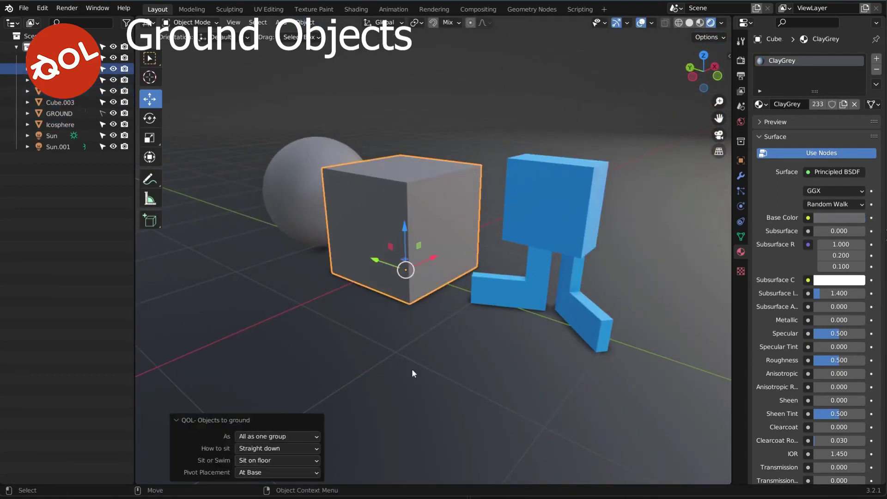
{"action": "left_click", "coordinate": [278, 460]}
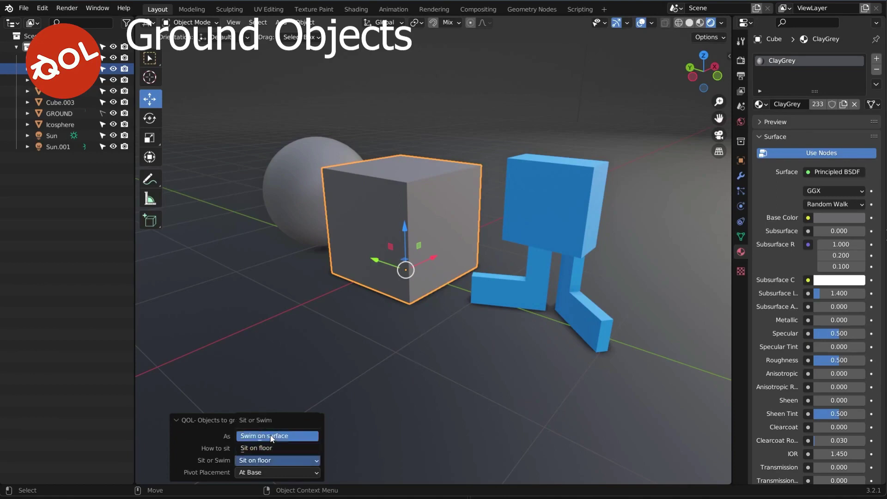
{"action": "left_click", "coordinate": [266, 437]}
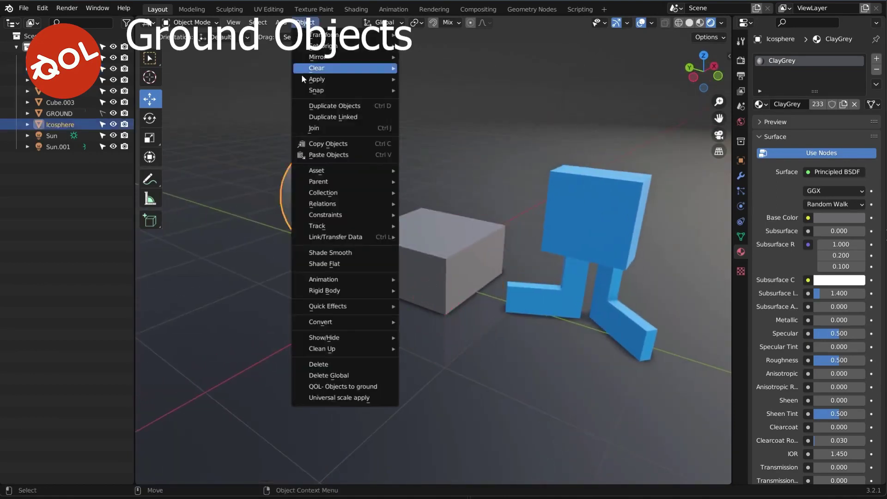
Drop the sphere onto the ground, grounding each part individually
{"action": "left_click", "coordinate": [324, 389]}
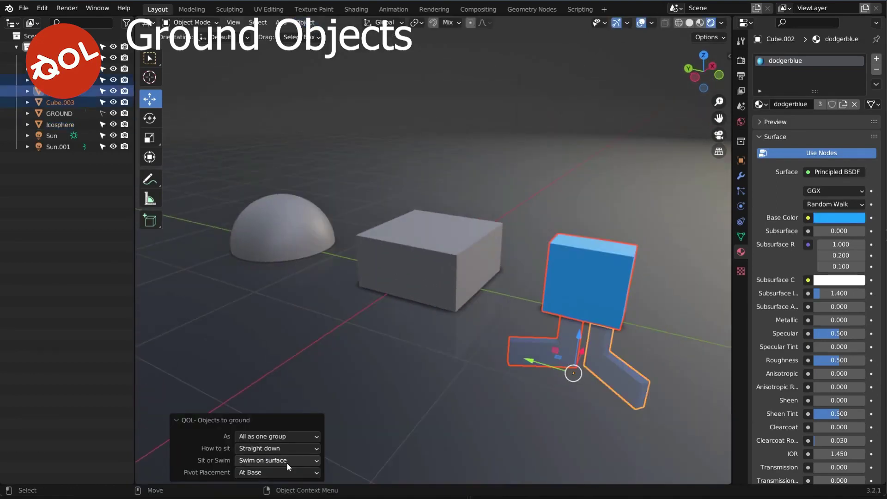
{"action": "left_click", "coordinate": [277, 437]}
{"action": "left_click", "coordinate": [277, 448]}
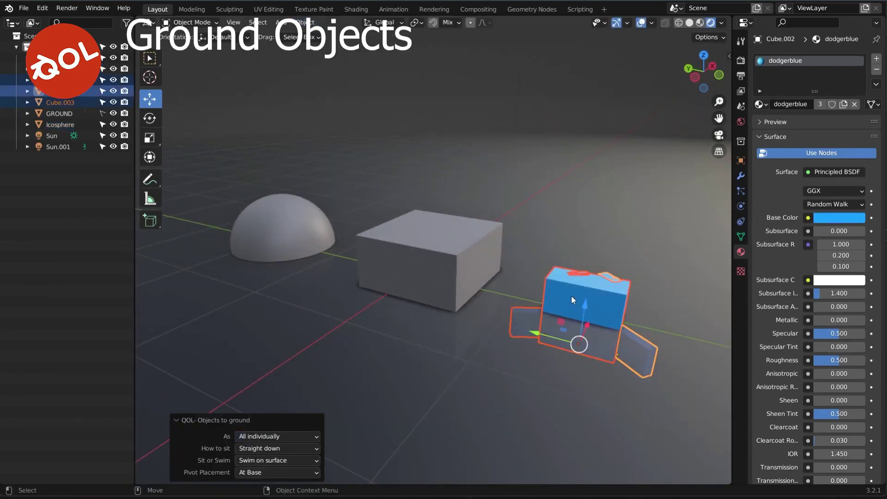
{"action": "left_click", "coordinate": [273, 461]}
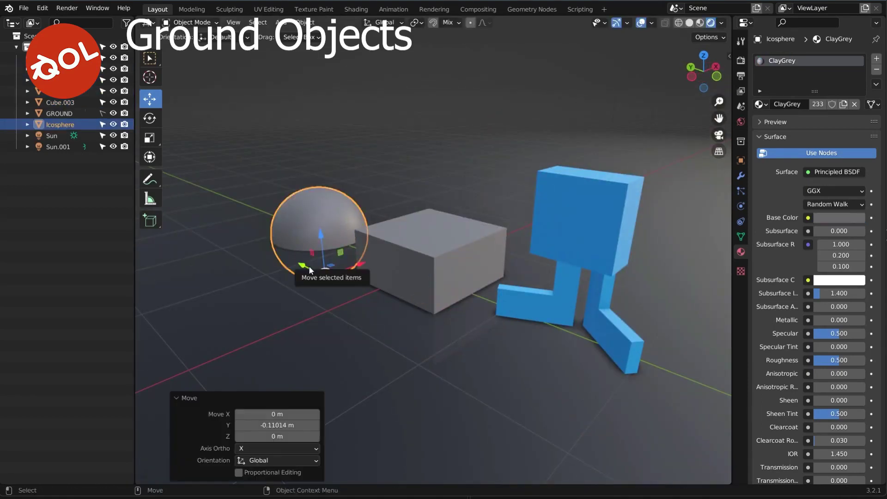
Bring up the preferences showing the QOL add-ons
{"action": "left_click", "coordinate": [43, 8]}
{"action": "left_click", "coordinate": [65, 174]}
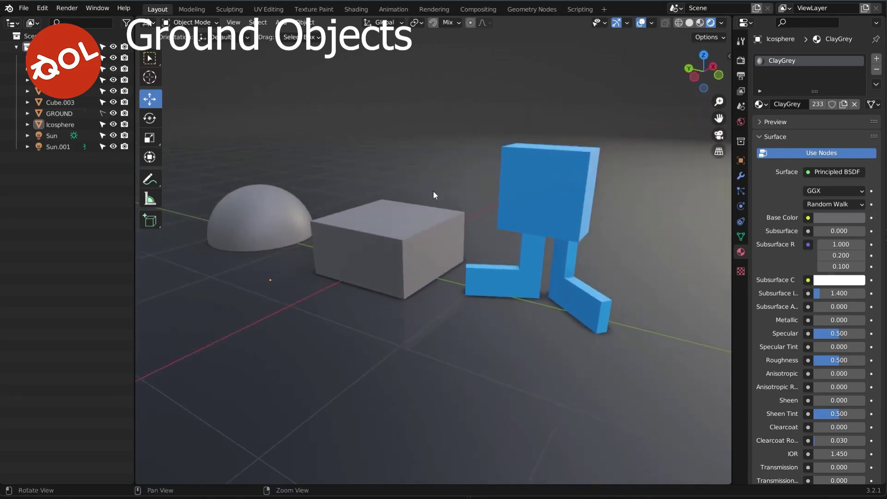
{"action": "middle_click_drag", "start_coordinate": [433, 195], "coordinate": [446, 239]}
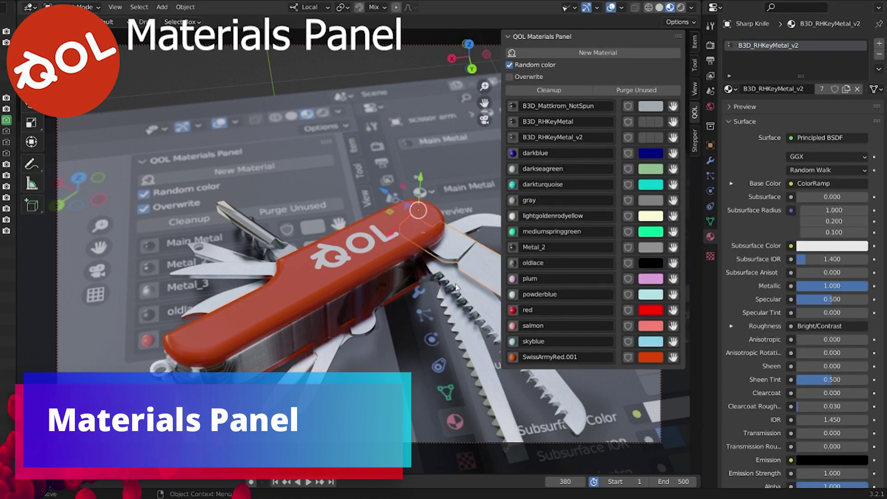
Select the screwdriver blade, create a new random-colour material, and purge unused materials
{"action": "left_click", "coordinate": [282, 223]}
{"action": "scroll", "coordinate": [331, 135], "scroll_direction": "up", "scroll_amount": 3}
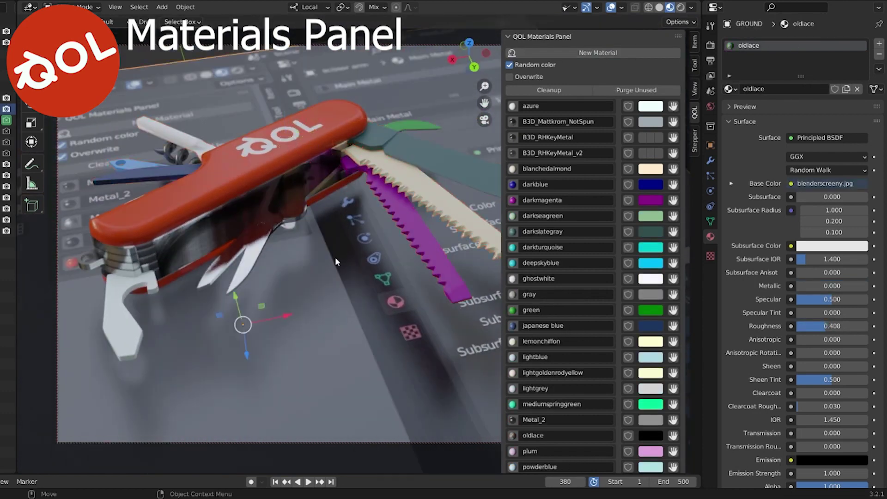
{"action": "left_click", "coordinate": [570, 52]}
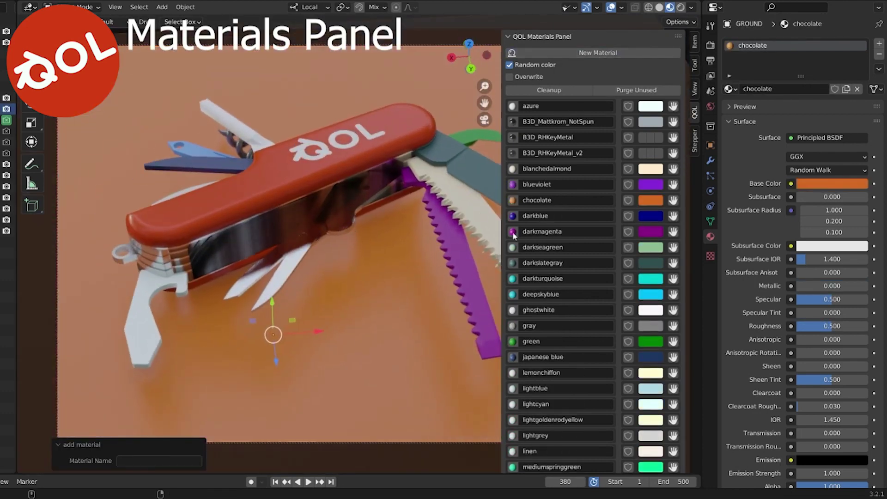
{"action": "left_click", "coordinate": [649, 91]}
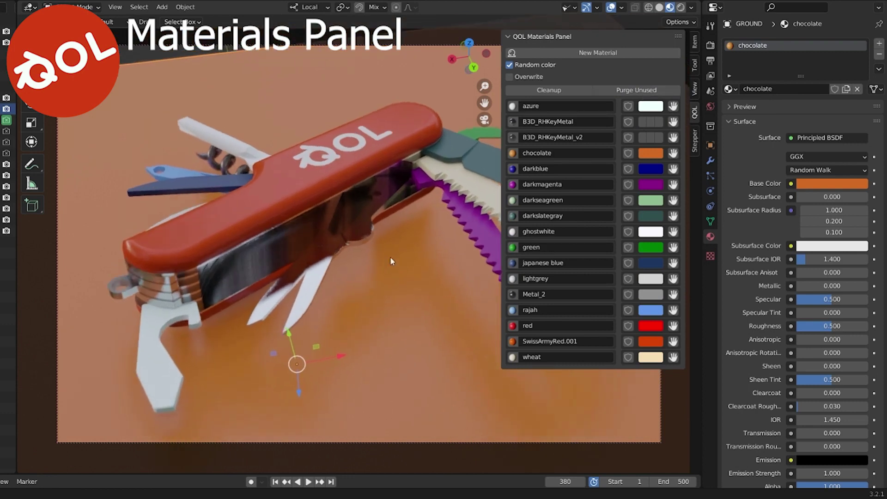
Clean the scissor arm's unused slots, purge, protect ghostwhite, green and japanese blue, and allow overwriting
{"action": "left_click", "coordinate": [284, 267]}
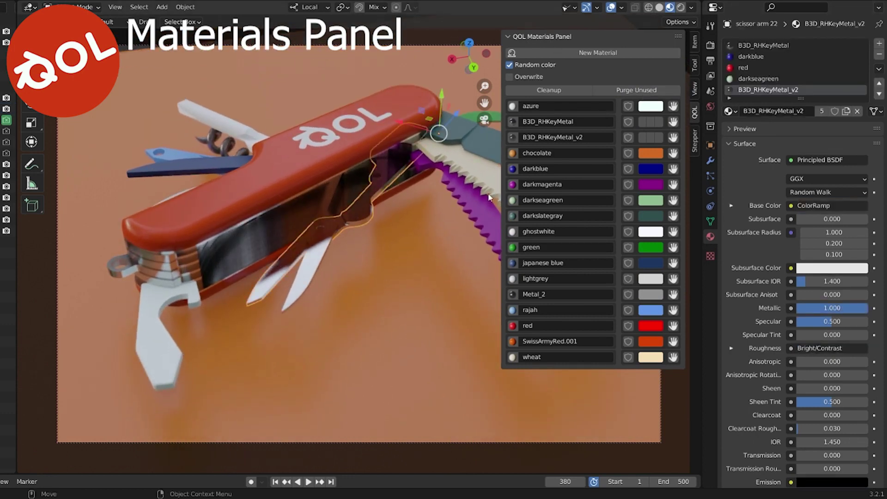
{"action": "left_click", "coordinate": [549, 90]}
{"action": "left_click", "coordinate": [637, 90]}
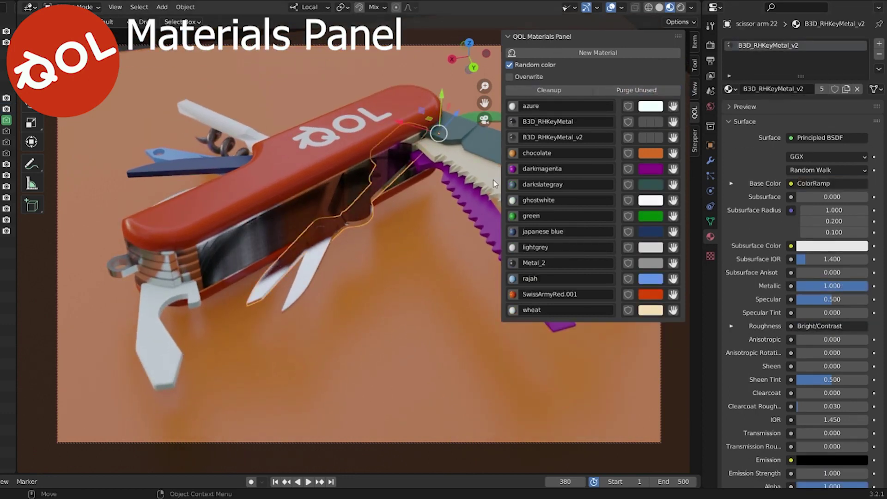
{"action": "left_click_drag", "start_coordinate": [628, 200], "coordinate": [628, 232]}
{"action": "left_click", "coordinate": [510, 77]}
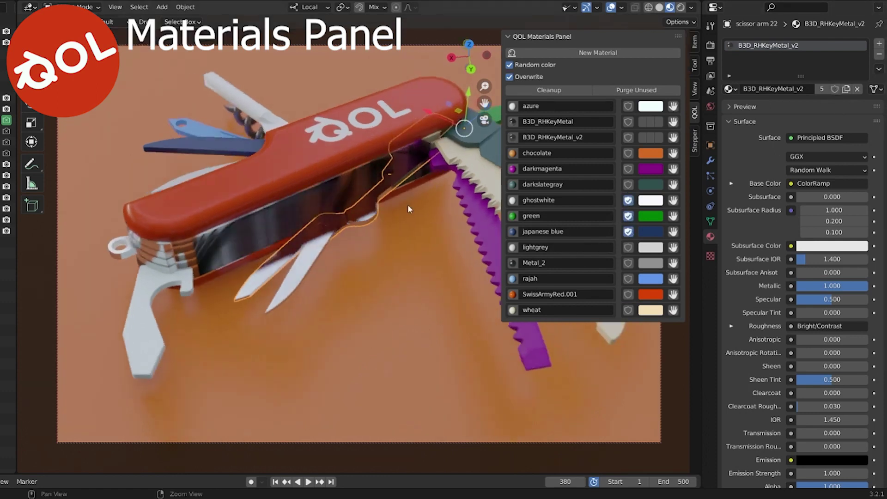
Apply green to a scissor blade, recolour it rajah's light blue, and select B3D_RHKeyMetal users
{"action": "left_click_drag", "start_coordinate": [673, 215], "coordinate": [324, 258]}
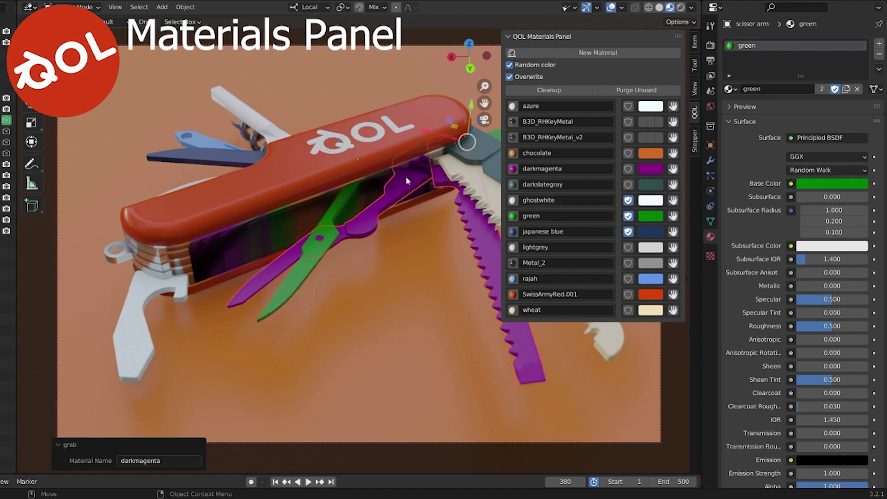
{"action": "middle_click_drag", "start_coordinate": [393, 176], "coordinate": [403, 226]}
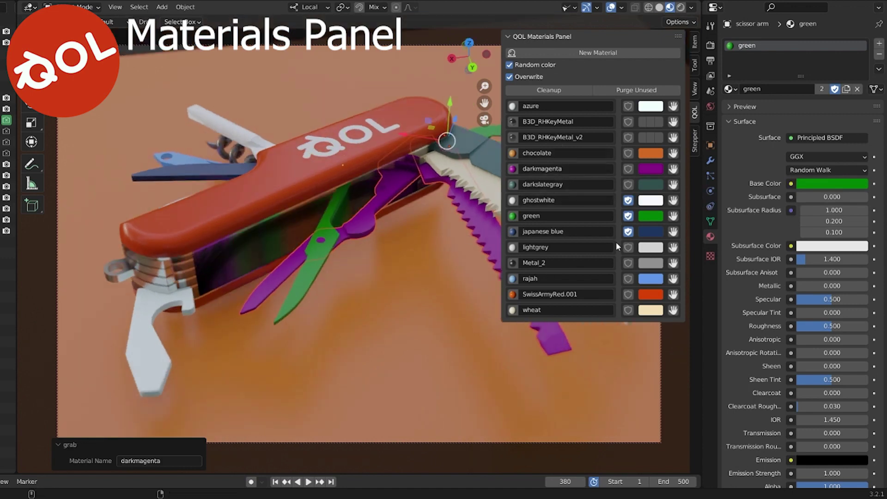
{"action": "left_click", "coordinate": [650, 216]}
{"action": "key", "text": "e"}
{"action": "left_click", "coordinate": [653, 279]}
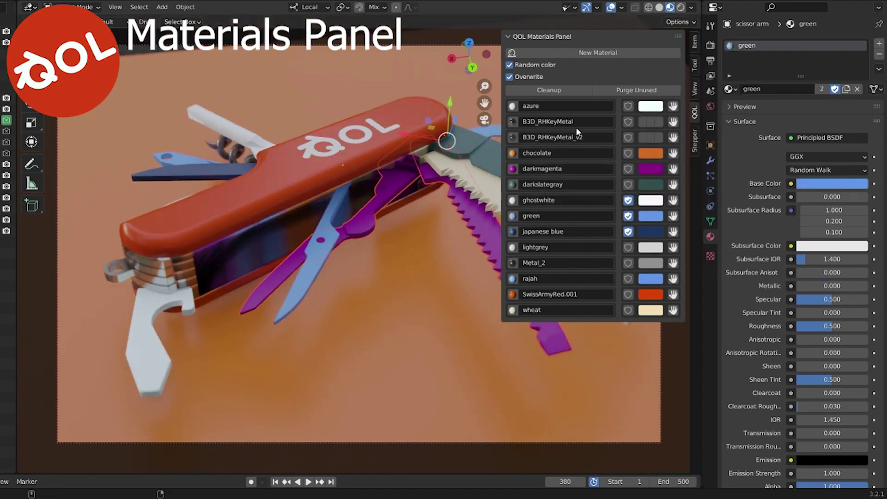
{"action": "left_click", "coordinate": [673, 122]}
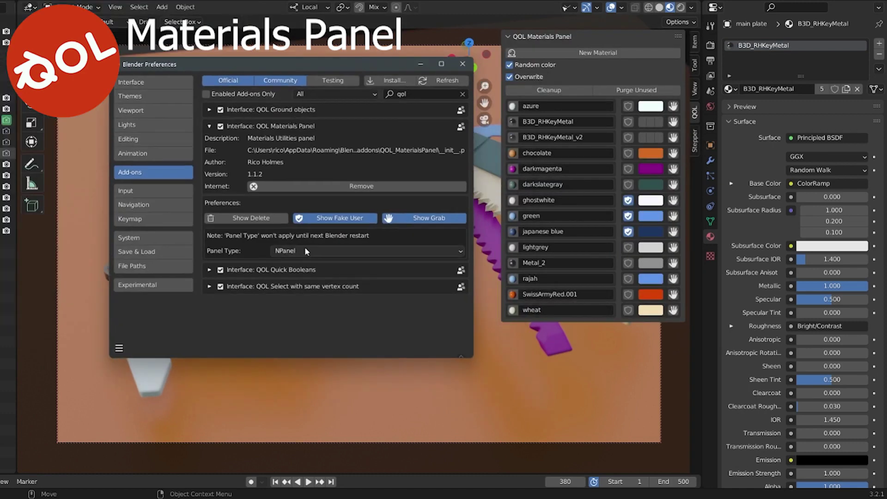
Set the materials panel type to Properties Panel and move it to the top for the red handle
{"action": "left_click", "coordinate": [306, 275]}
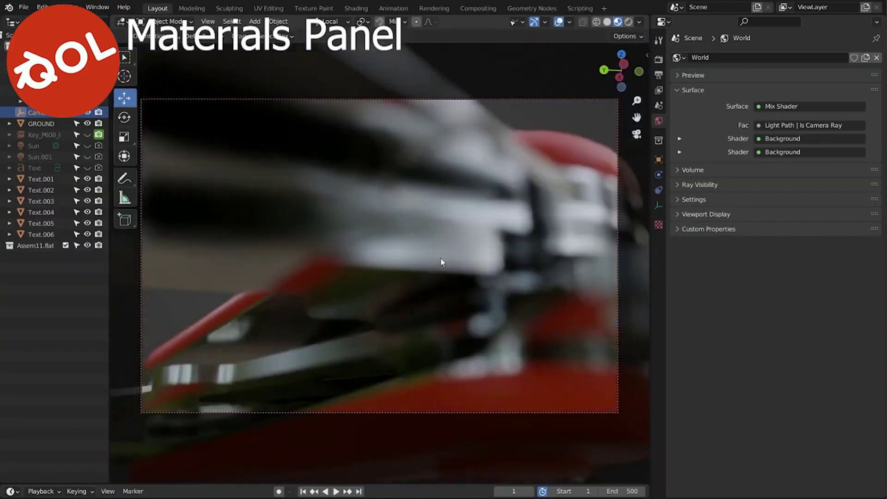
{"action": "left_click", "coordinate": [440, 258]}
{"action": "scroll", "coordinate": [718, 184], "scroll_direction": "down", "scroll_amount": 10}
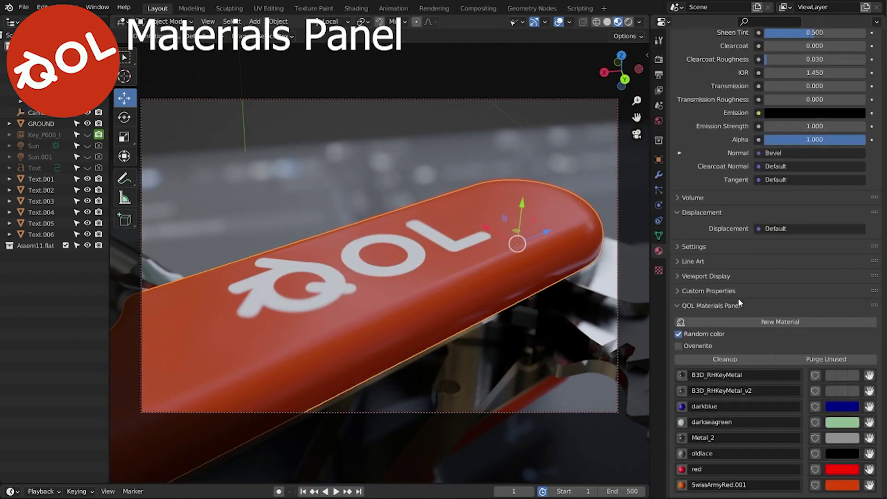
{"action": "scroll", "coordinate": [718, 184], "scroll_direction": "up", "scroll_amount": 10}
{"action": "left_click", "coordinate": [699, 136]}
{"action": "left_click_drag", "start_coordinate": [875, 255], "coordinate": [857, 108]}
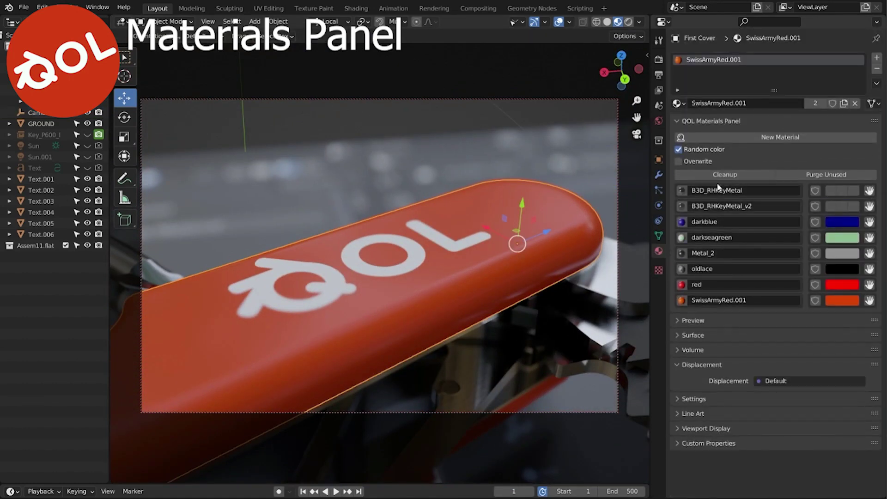
In Preferences, find the QOL Materials Panel add-on and enable Show Delete
{"action": "left_click", "coordinate": [42, 7]}
{"action": "left_click", "coordinate": [64, 178]}
{"action": "left_click", "coordinate": [203, 55]}
{"action": "type", "text": "qol"}
{"action": "left_click", "coordinate": [2, 87]}
{"action": "left_click", "coordinate": [33, 179]}
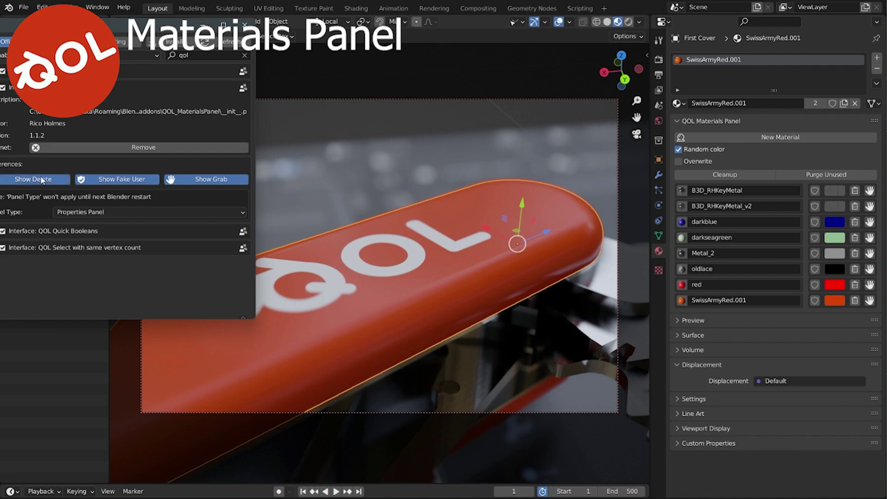
Delete darkblue, darkseagreen and SwissArmyRed.001, select GROUND, then disable Show Delete
{"action": "left_click", "coordinate": [854, 238]}
{"action": "left_click", "coordinate": [855, 222]}
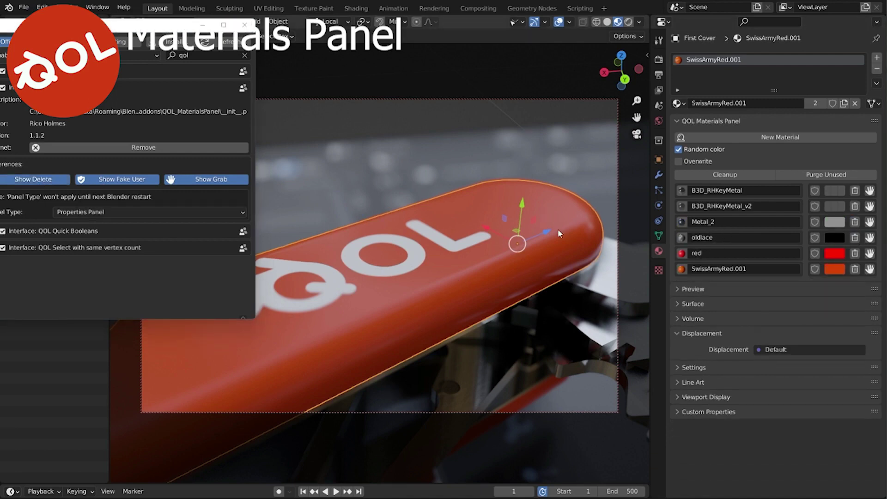
{"action": "left_click", "coordinate": [854, 269]}
{"action": "left_click", "coordinate": [522, 154]}
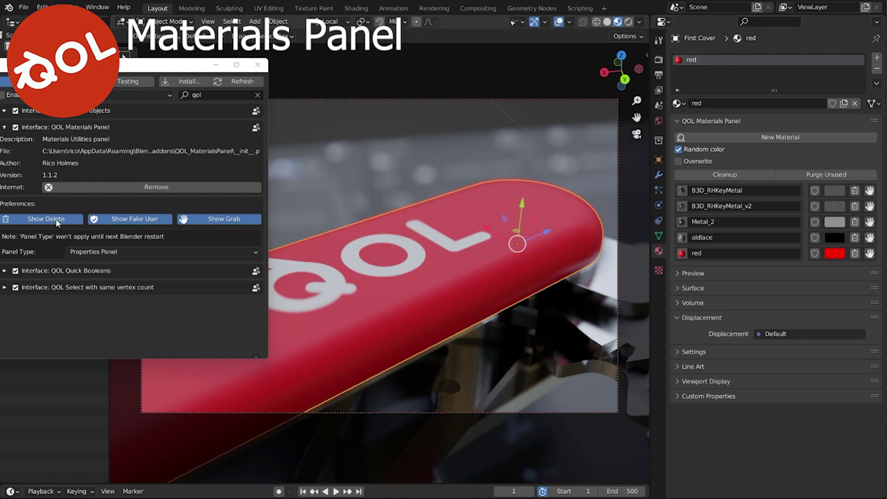
{"action": "left_click", "coordinate": [57, 222]}
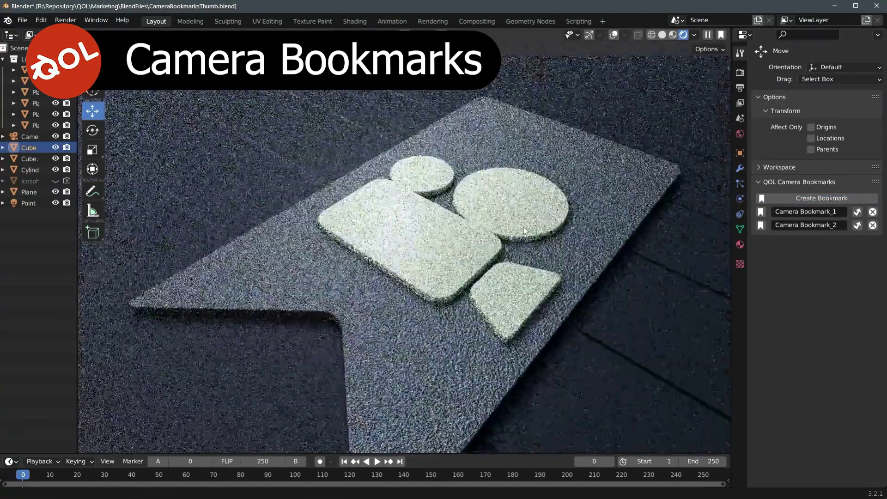
Save a perspective bookmark, switch to camera view, then jump back to the saved view
{"action": "left_click", "coordinate": [787, 199]}
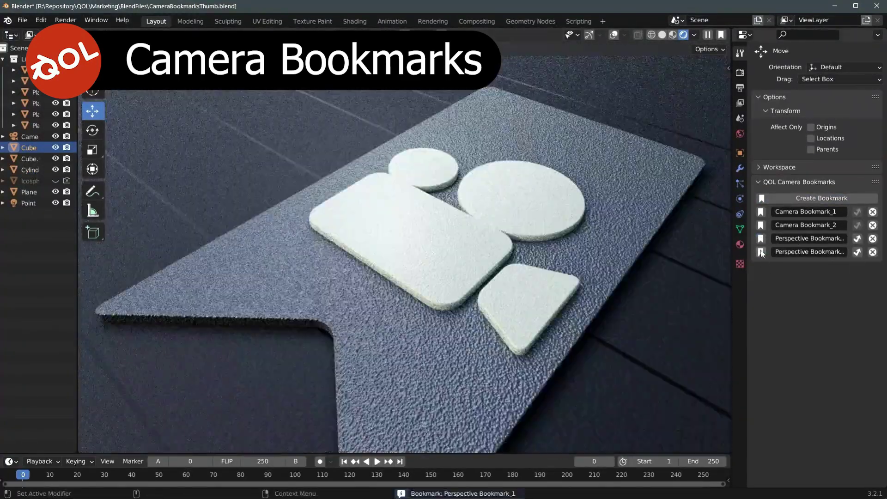
{"action": "key", "text": "KP_0"}
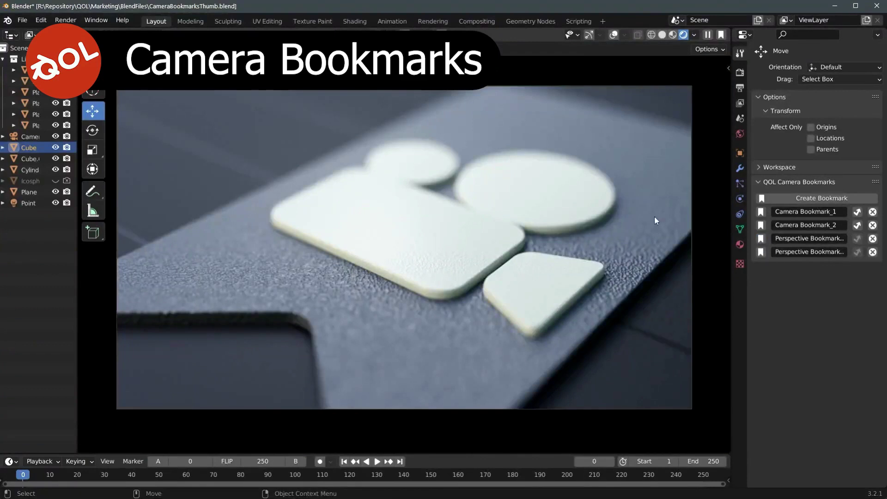
{"action": "left_click", "coordinate": [760, 238]}
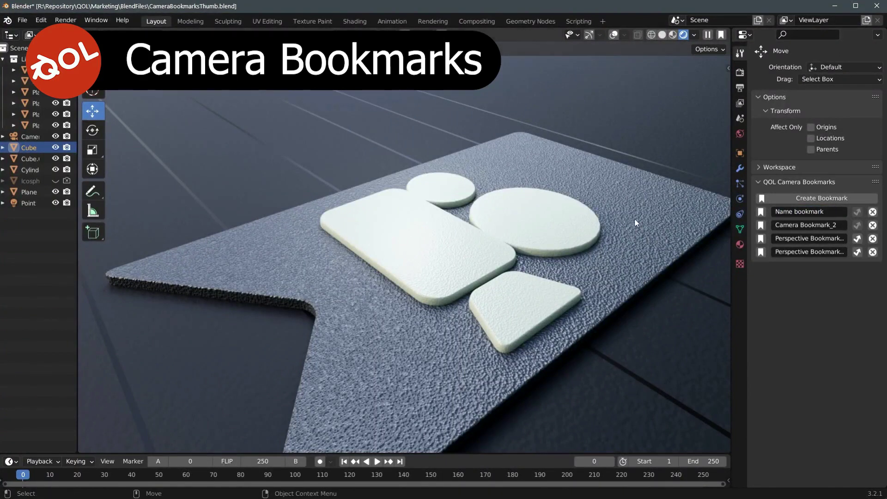
Show and hide the QOL materials list, then open the QOL add-on preferences
{"action": "left_click", "coordinate": [726, 68]}
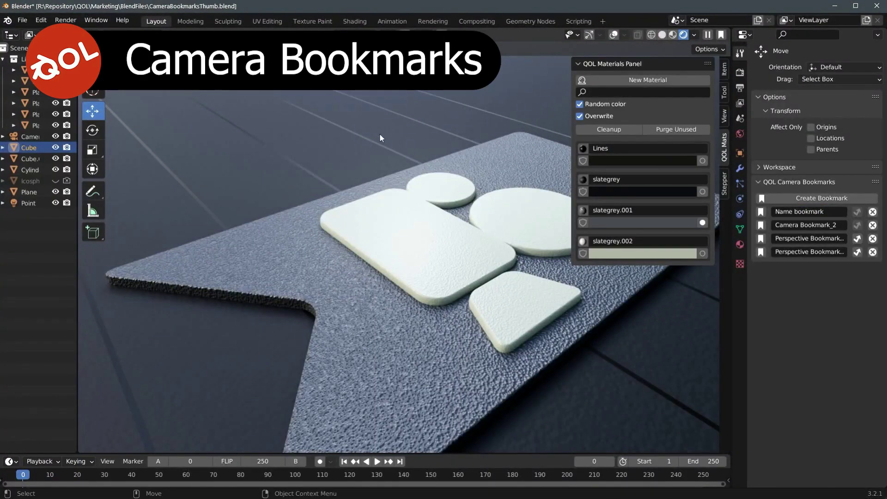
{"action": "key", "text": "n"}
{"action": "left_click", "coordinate": [41, 20]}
{"action": "left_click", "coordinate": [56, 189]}
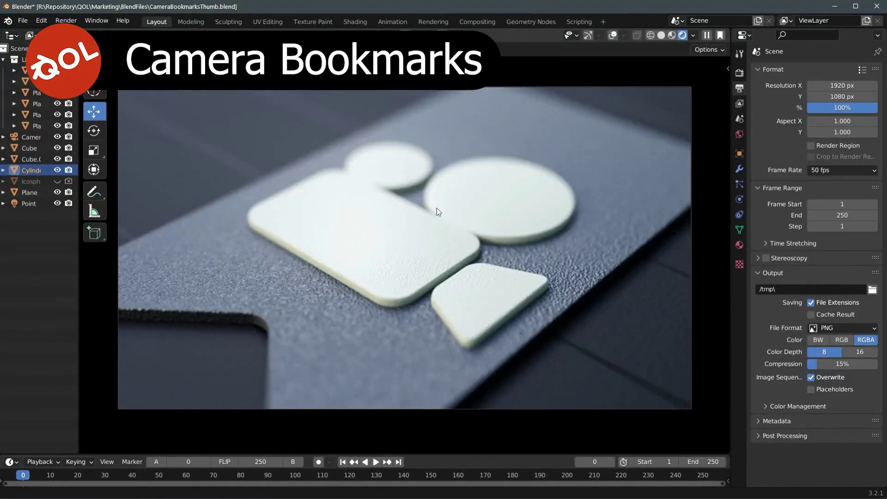
{"action": "scroll", "coordinate": [438, 212], "scroll_direction": "up", "scroll_amount": 2}
Check the camera bookmarks in the sidebar View tab, then jump to Camera Bookmark_1
{"action": "key", "text": "n"}
{"action": "left_click", "coordinate": [723, 116]}
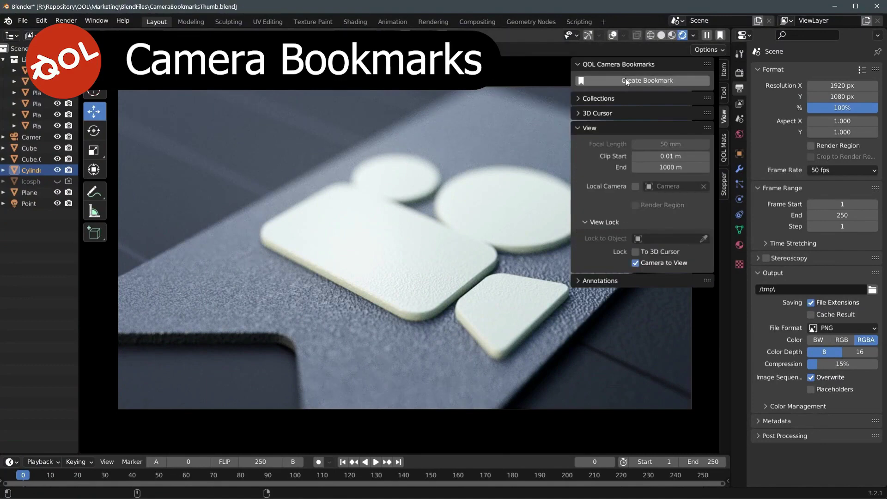
{"action": "left_click", "coordinate": [599, 130]}
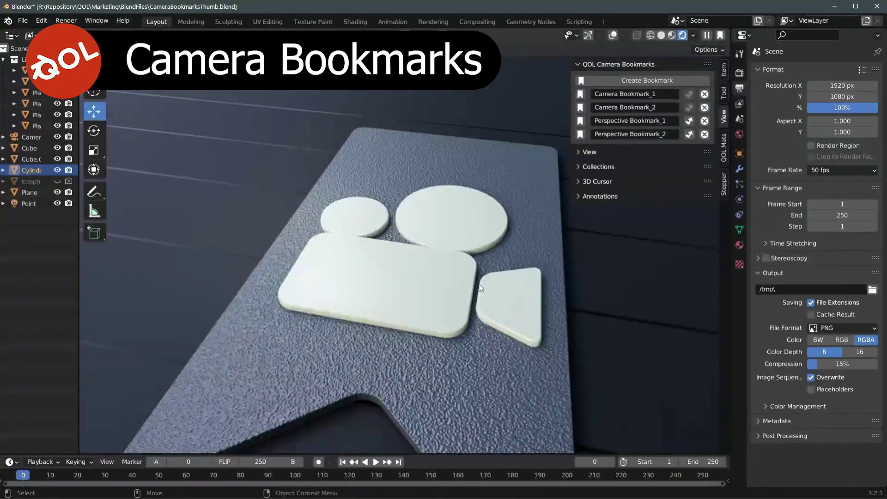
{"action": "key", "text": "n"}
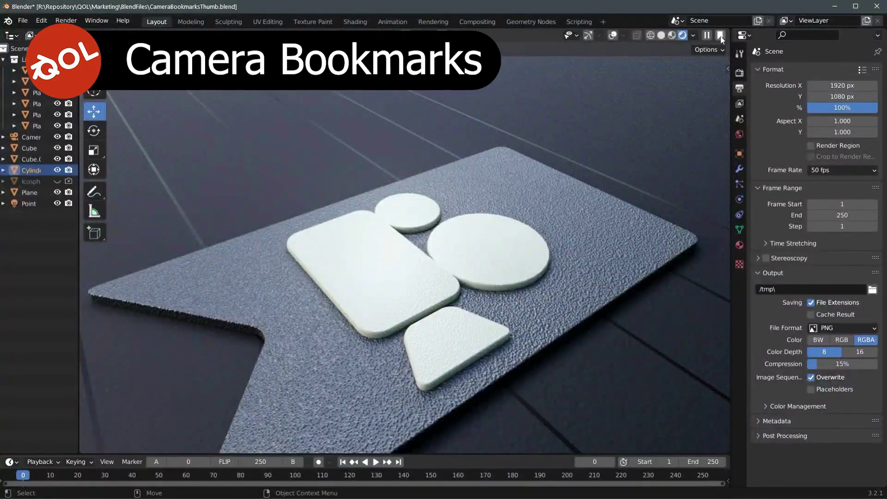
{"action": "left_click", "coordinate": [720, 36]}
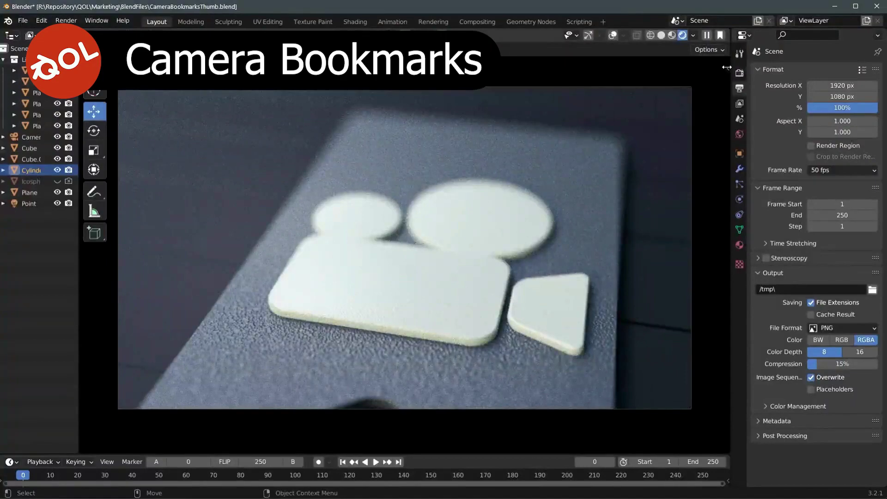
Reopen the sidebar bookmark list and jump to the Perspective Bookmark_1 view of the plaque
{"action": "key", "text": "n"}
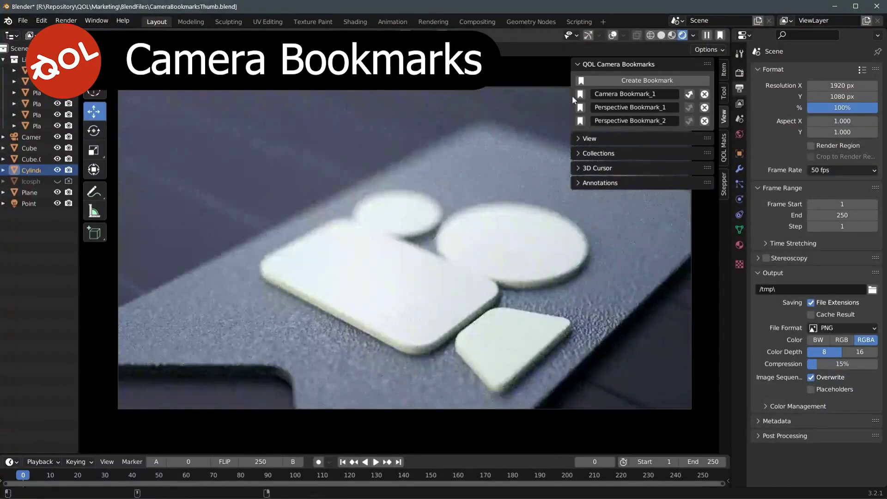
{"action": "left_click", "coordinate": [580, 107]}
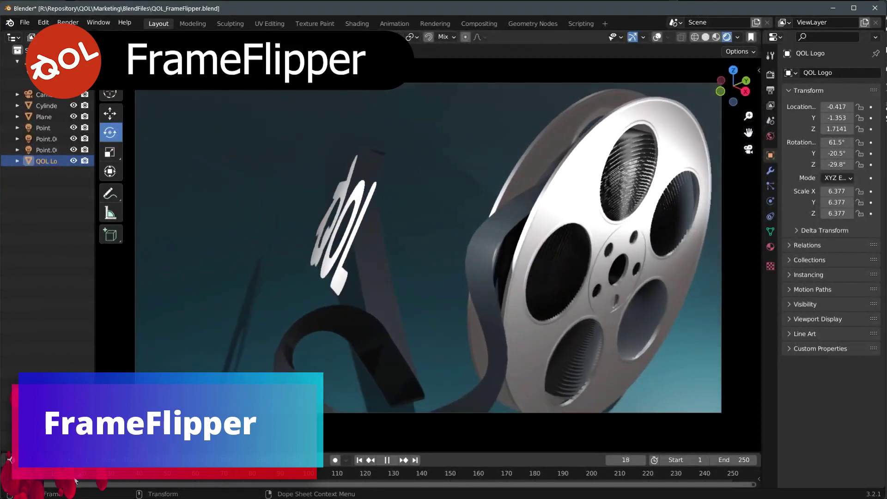
Stop playback and set the flip points to frames 49 and 200
{"action": "key", "text": "space"}
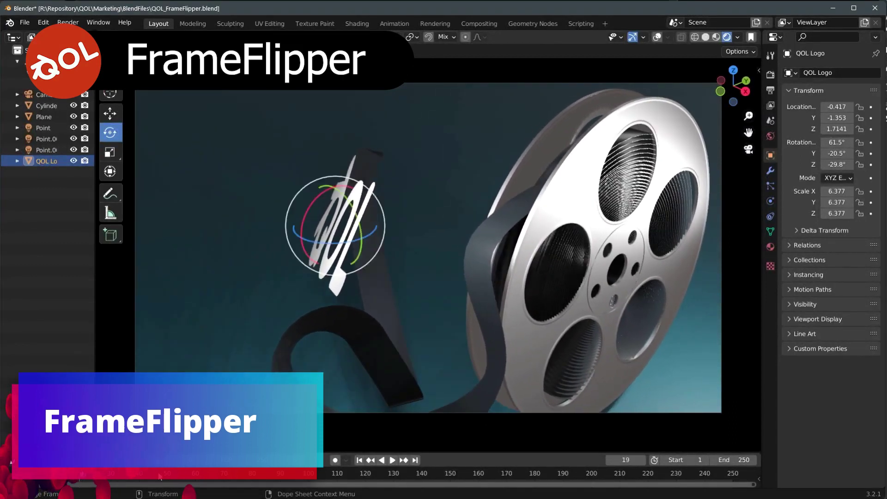
{"action": "key", "text": "space"}
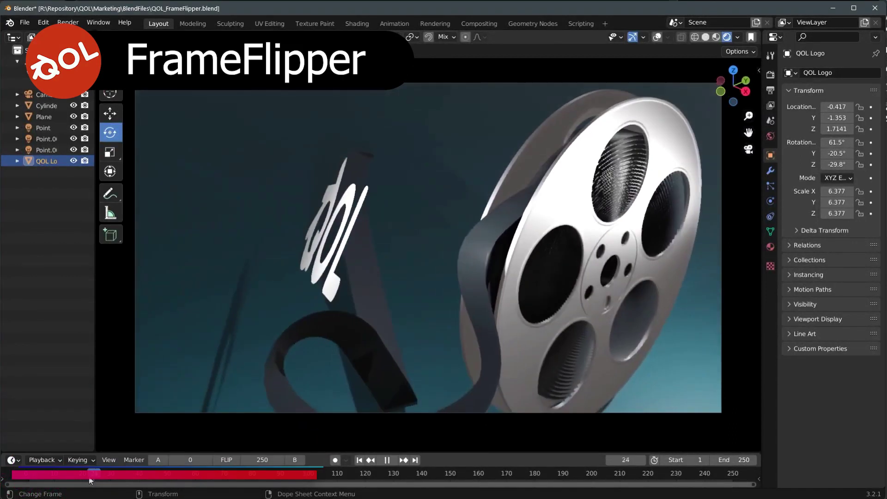
{"action": "key", "text": "space"}
{"action": "left_click", "coordinate": [158, 459]}
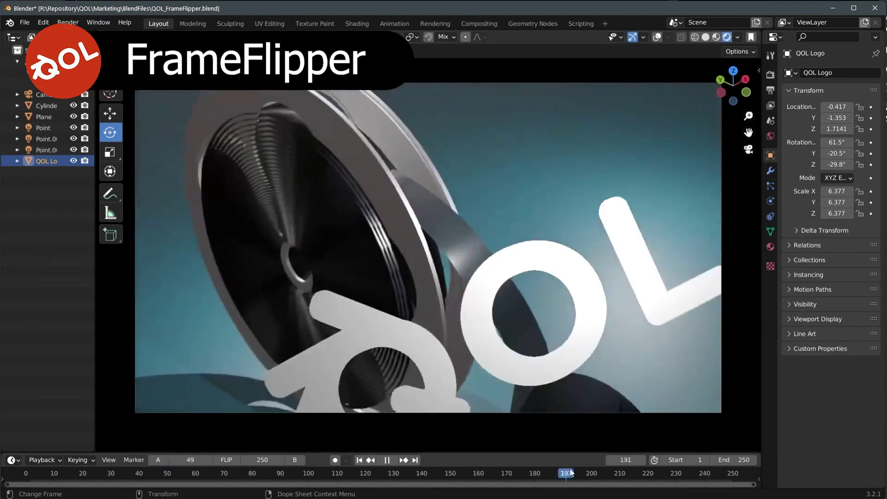
{"action": "left_click", "coordinate": [226, 461]}
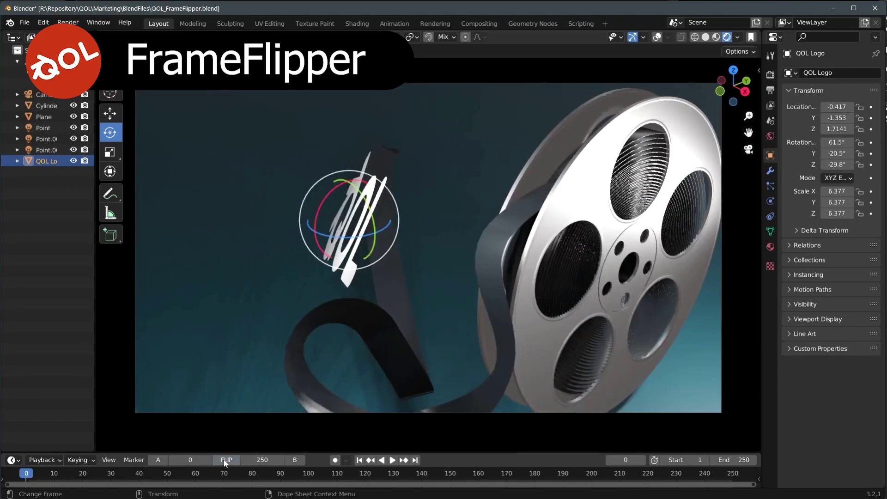
Play the animation, pause, and rotate the QOL logo around its Z axis
{"action": "key", "text": "space"}
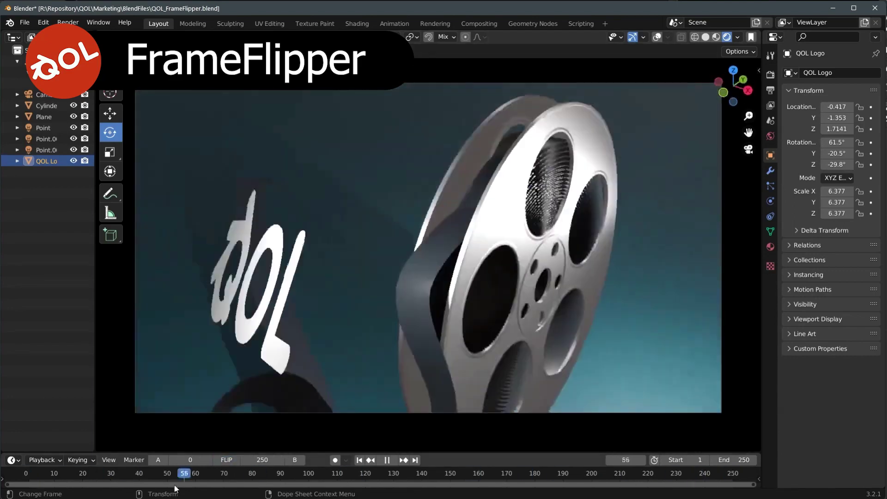
{"action": "key", "text": "space"}
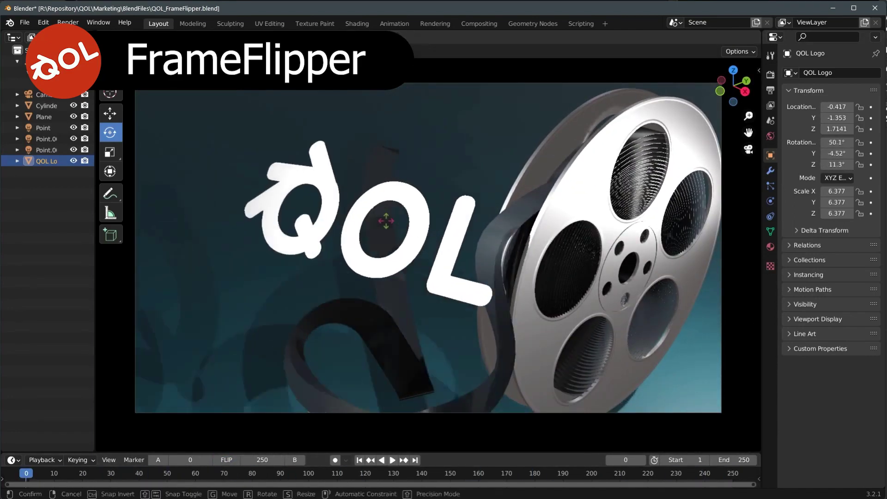
{"action": "left_click_drag", "start_coordinate": [327, 218], "coordinate": [330, 368]}
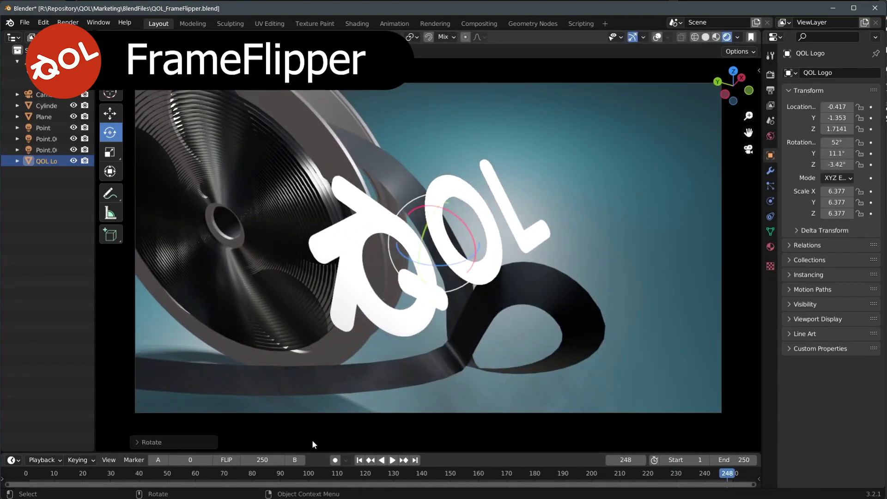
Flip the timeline back and forth between frames 0 and 250
{"action": "left_click", "coordinate": [226, 460]}
{"action": "left_click", "coordinate": [226, 461]}
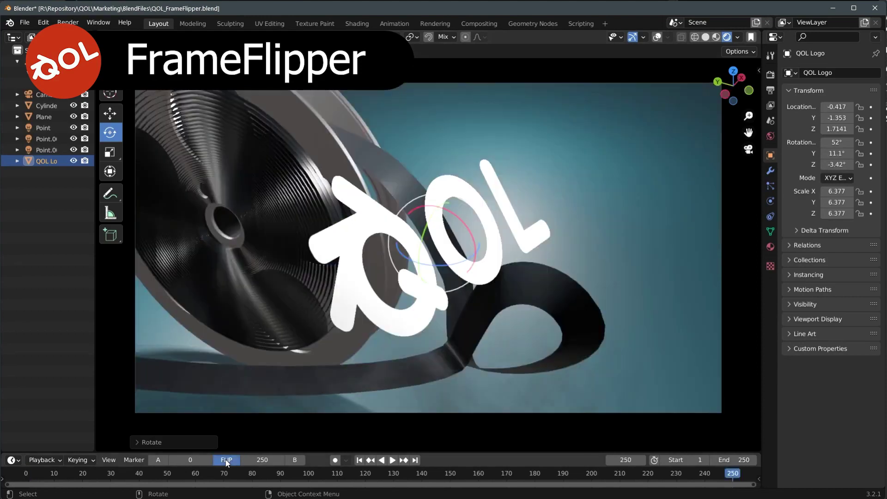
{"action": "left_click", "coordinate": [225, 460]}
{"action": "right_click", "coordinate": [226, 460]}
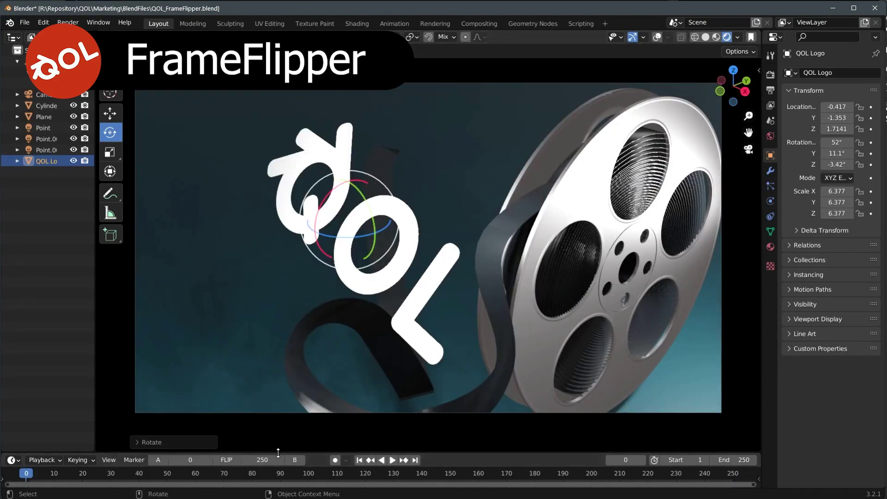
{"action": "key", "text": "shift+Right"}
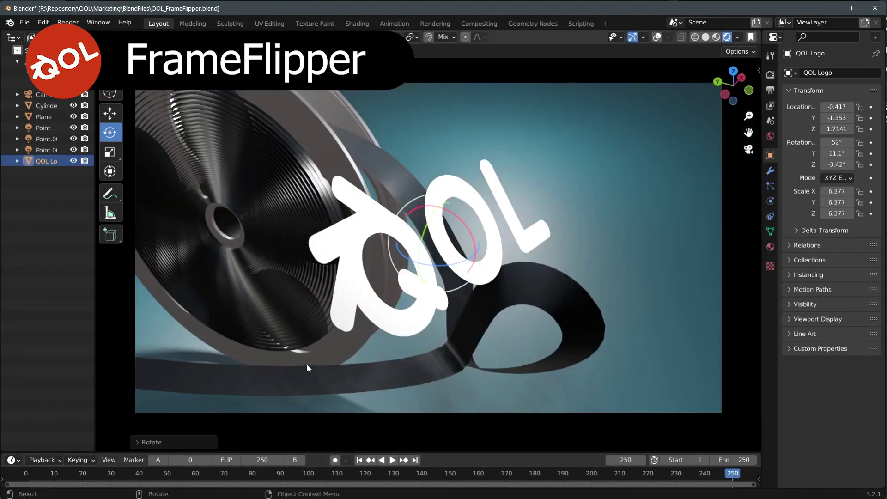